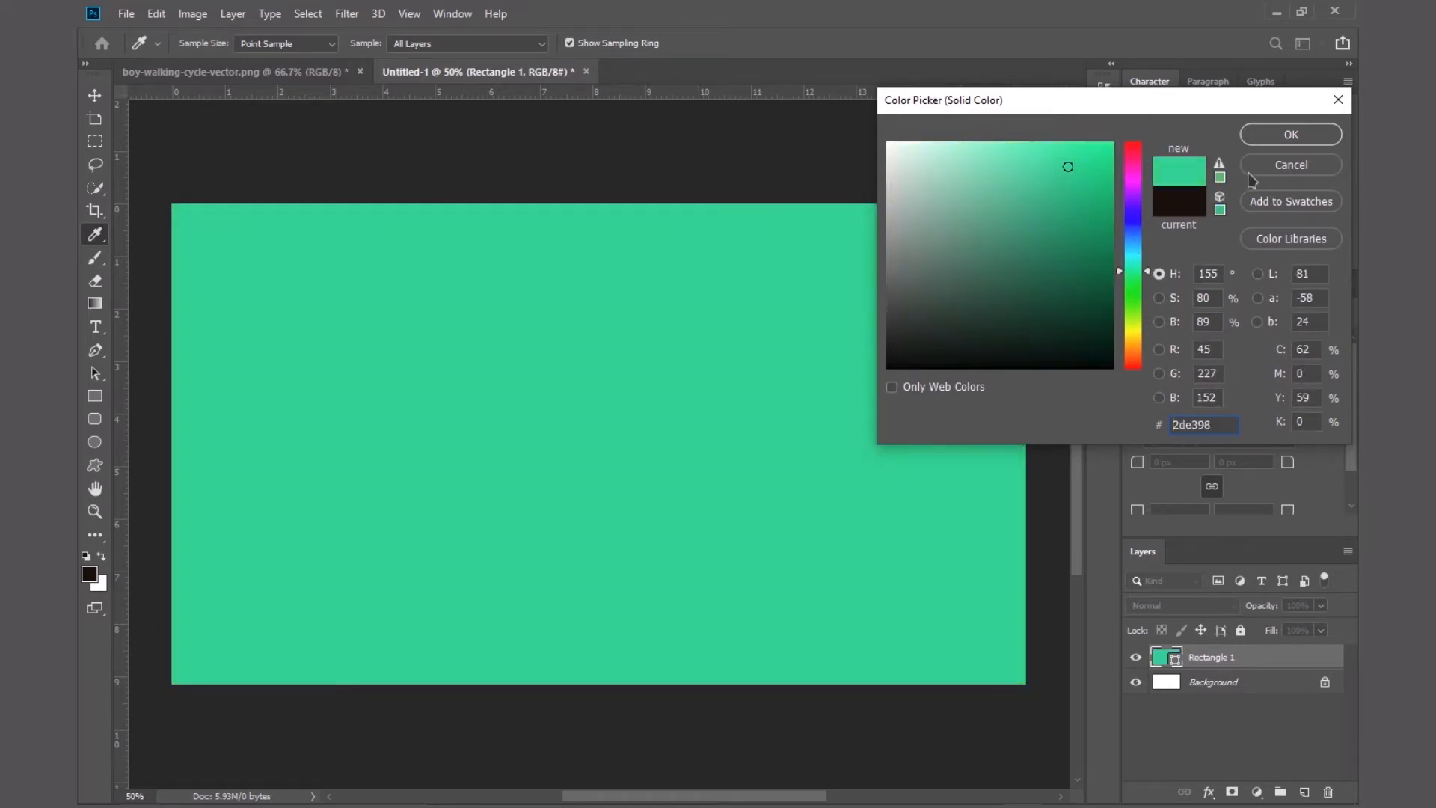
Apply #2de398 as the solid fill colour of the background rectangle
click(1279, 136)
click(1174, 731)
click(1202, 659)
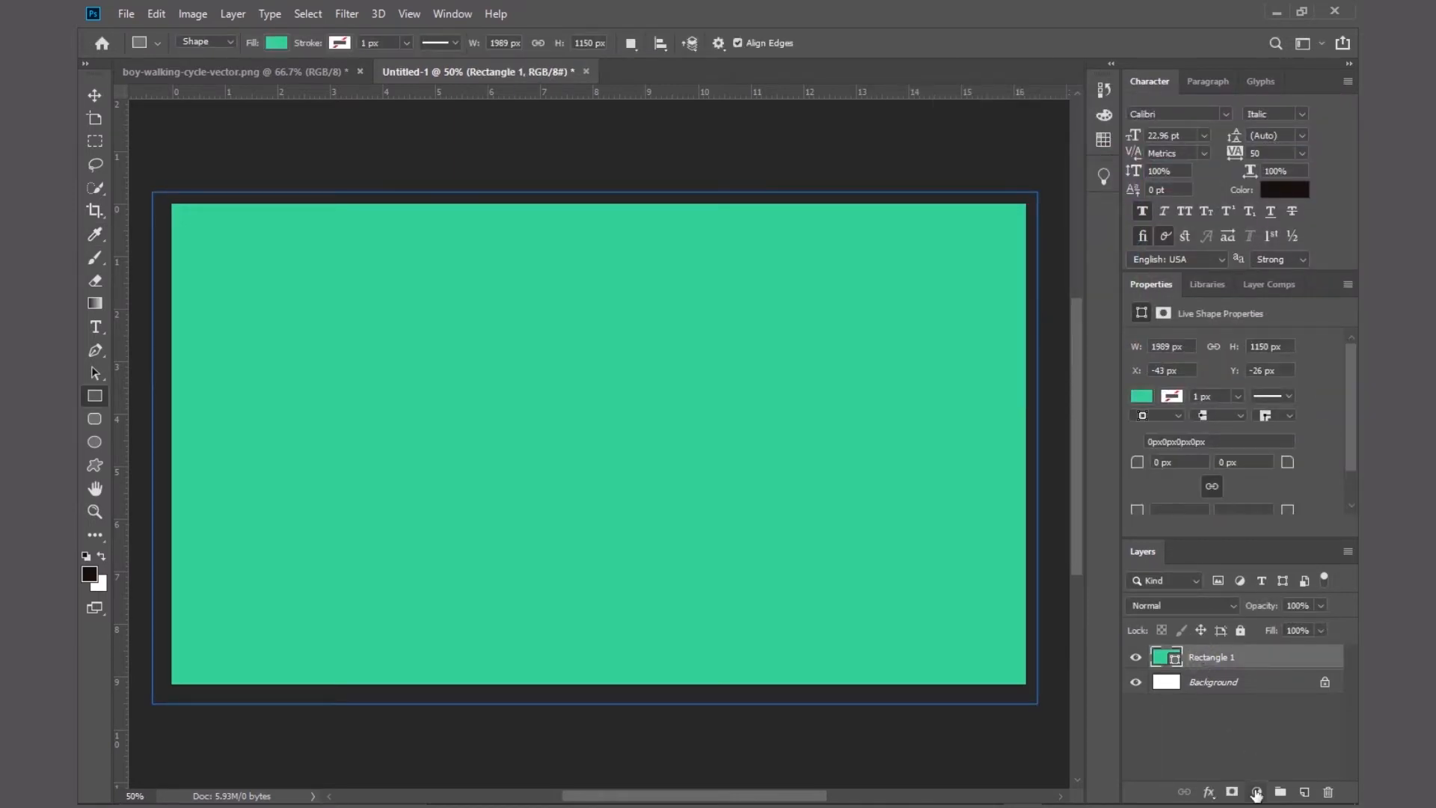
Add a new layer above the rectangle and paint one soft dark grey Brush dab on the lower middle of the canvas
click(1305, 792)
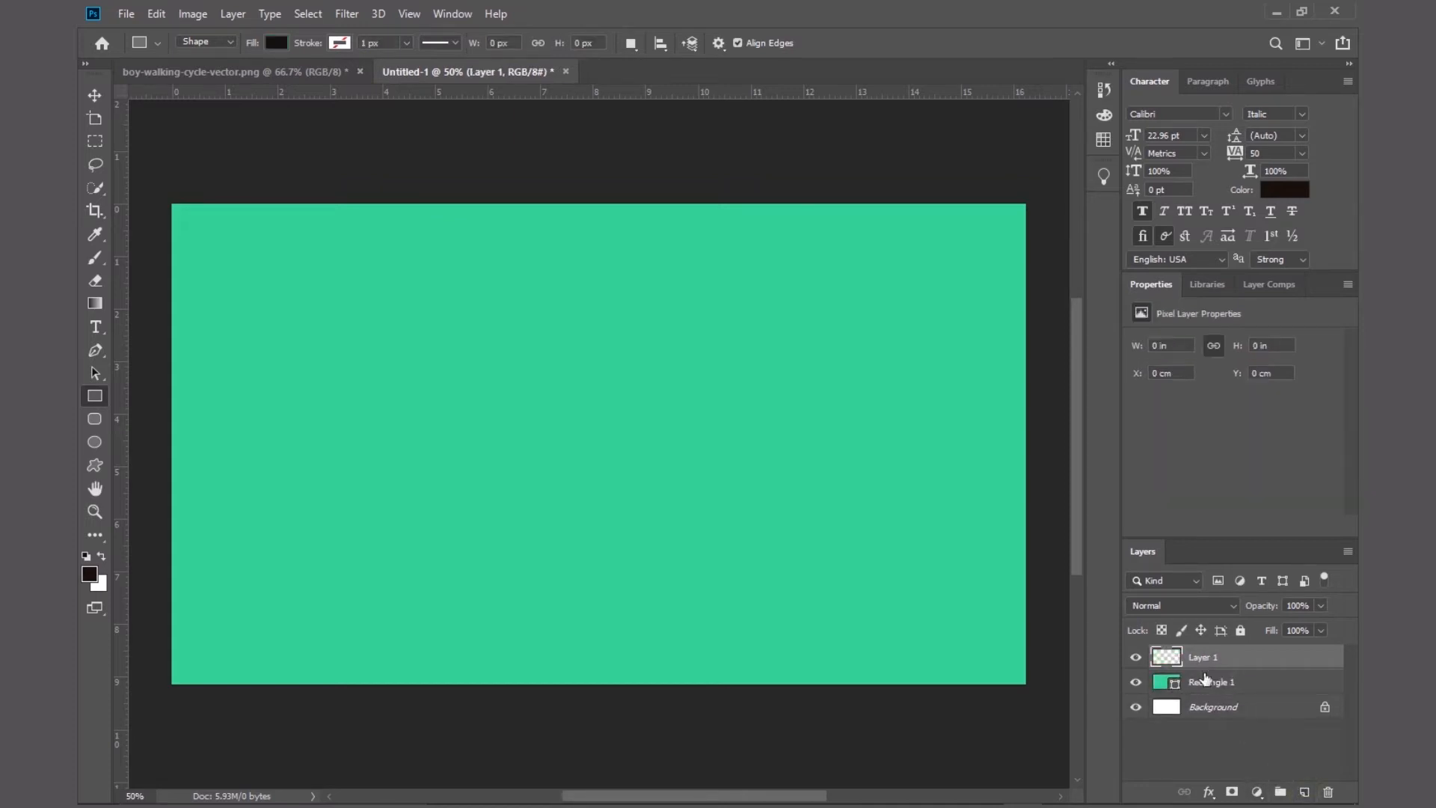
click(89, 574)
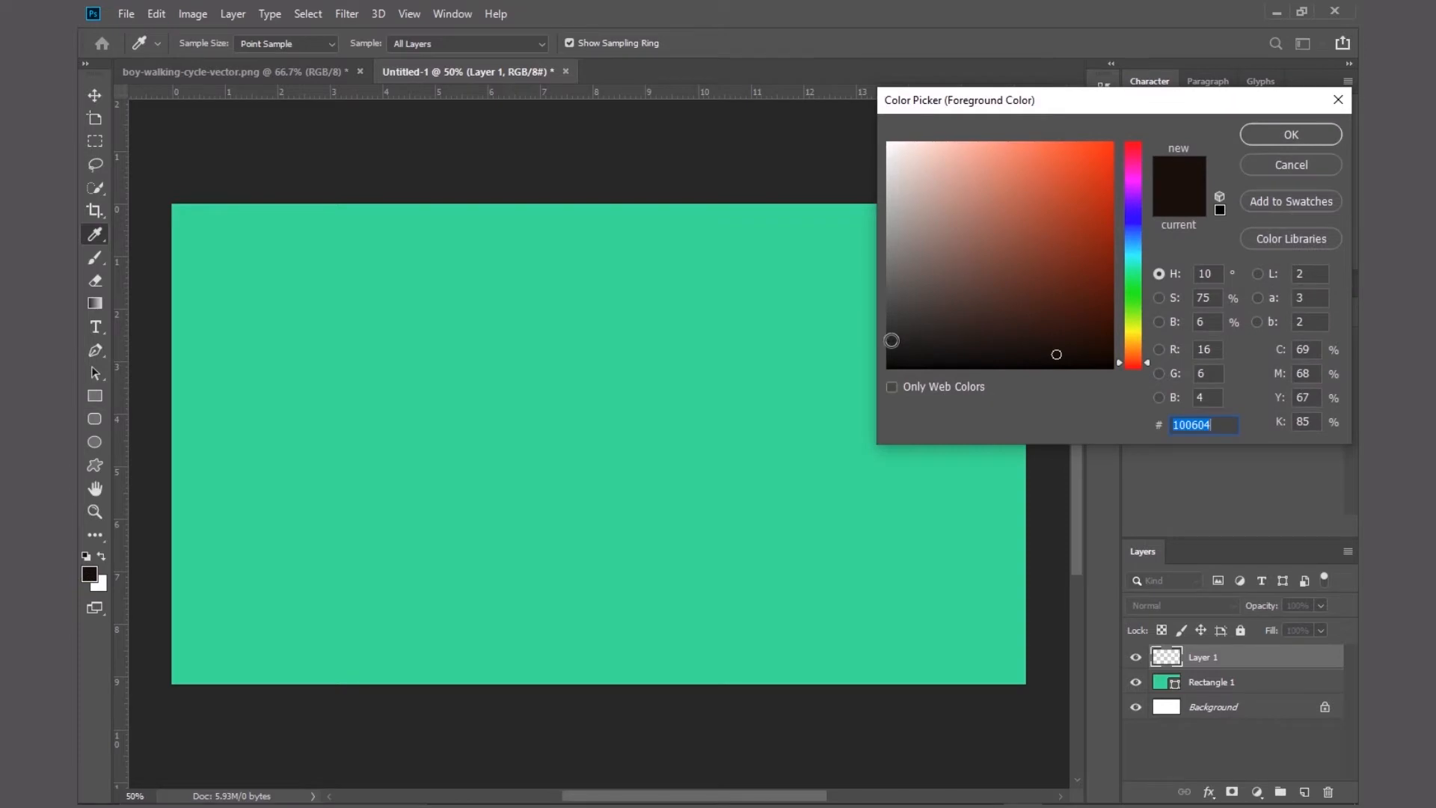
click(1286, 134)
click(95, 257)
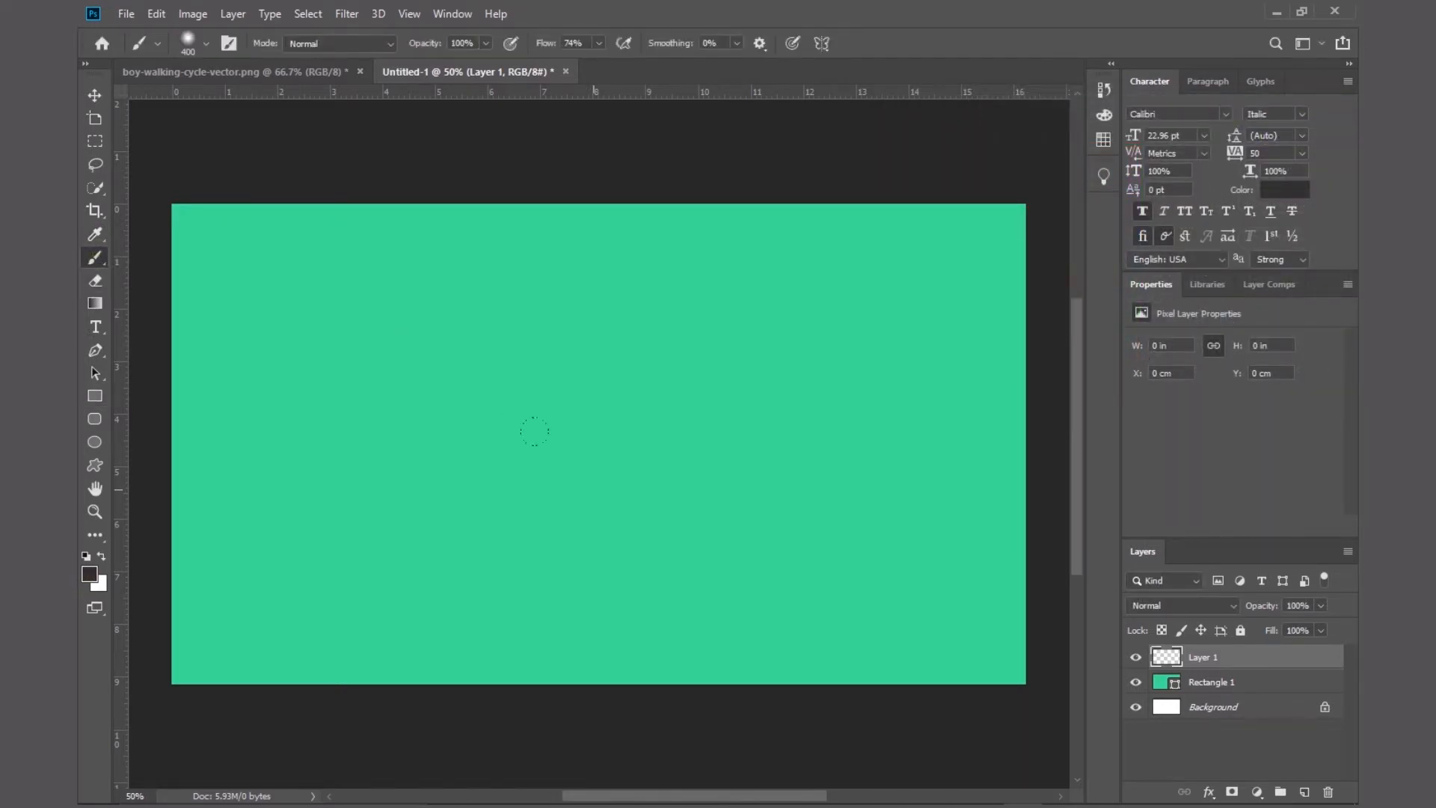
click(584, 566)
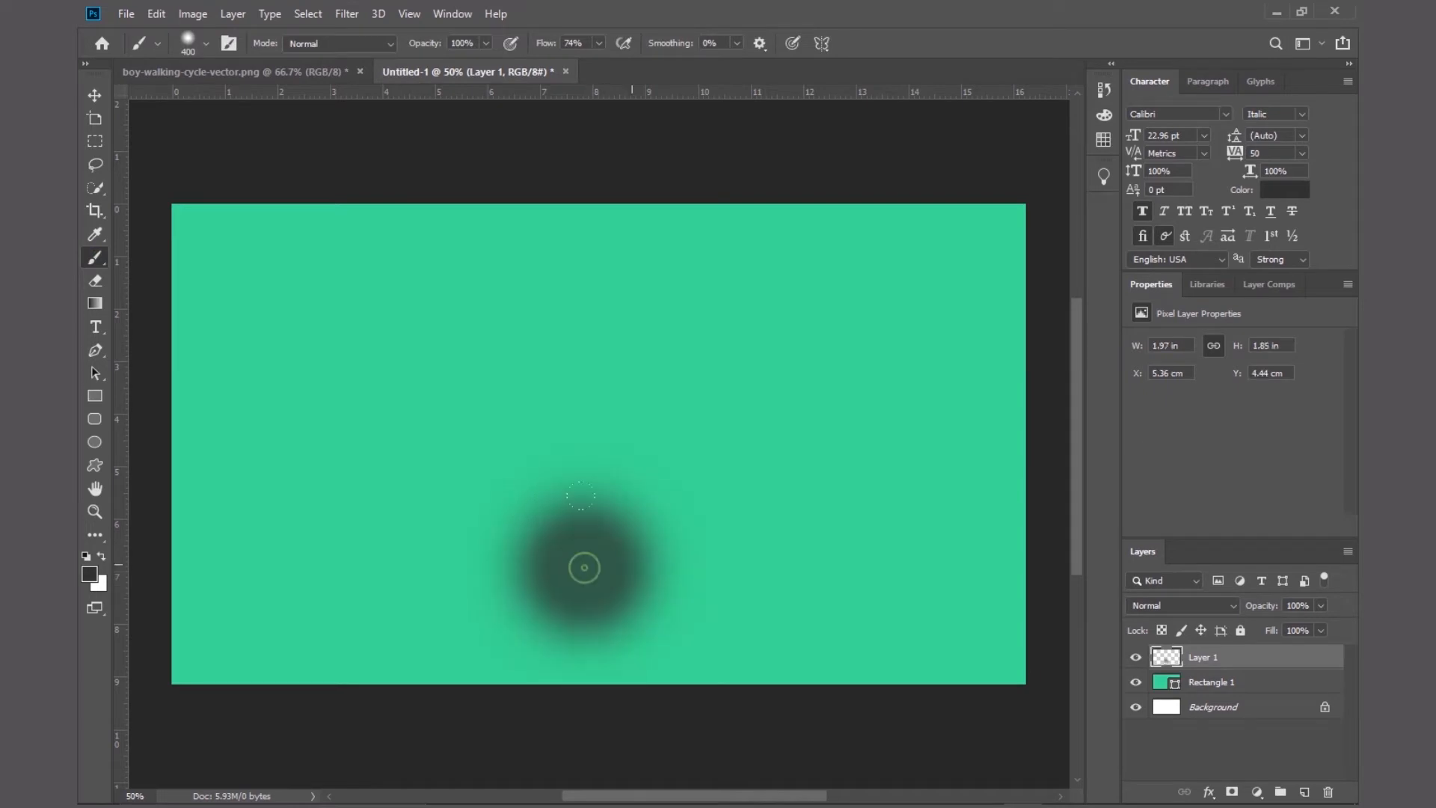
Squash the dark dab vertically to about 14% of its height to form a flat ground shadow
click(94, 96)
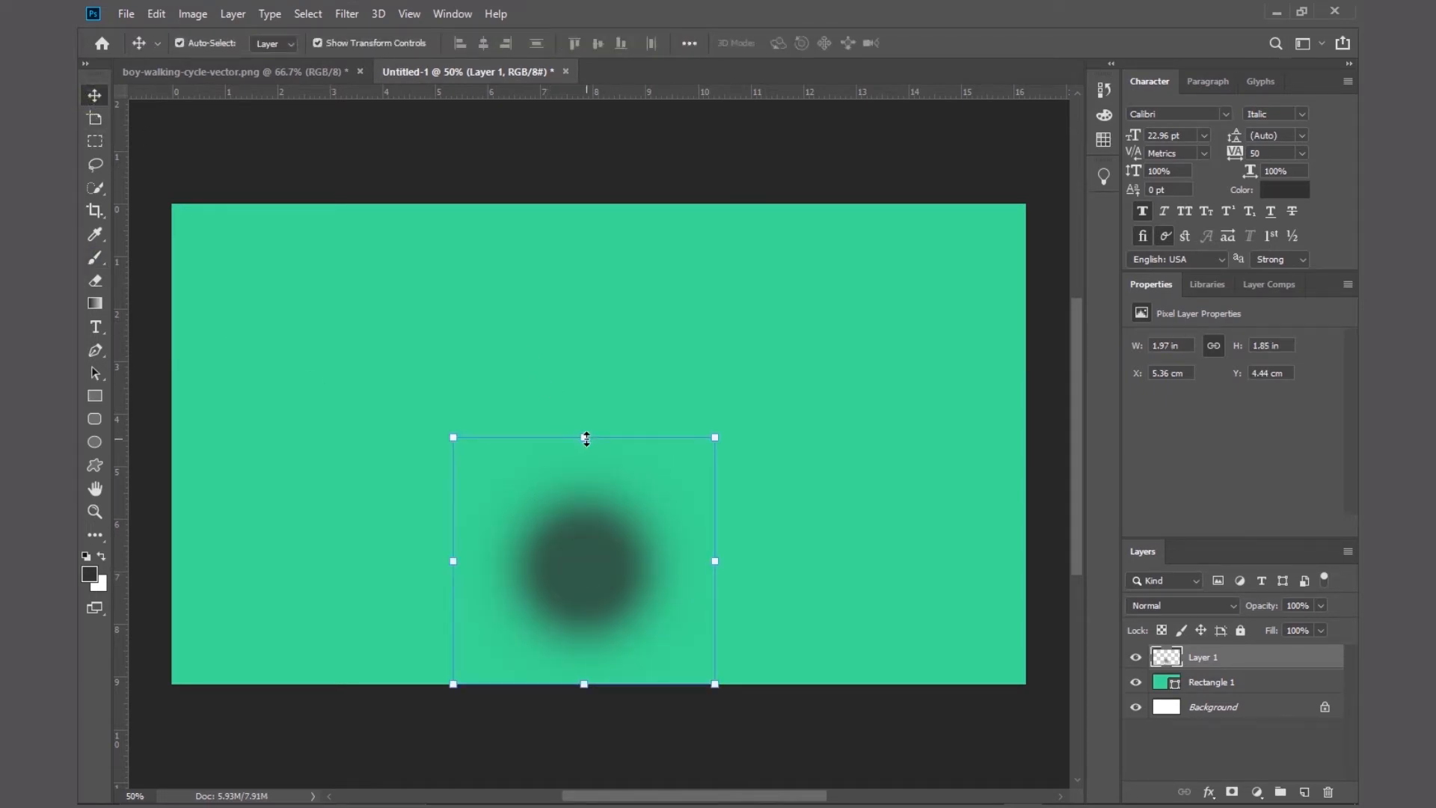
mouse_move(587, 439)
mouse_down()
mouse_move(588, 654)
mouse_move(608, 589)
mouse_move(599, 599)
mouse_move(594, 577)
mouse_up()
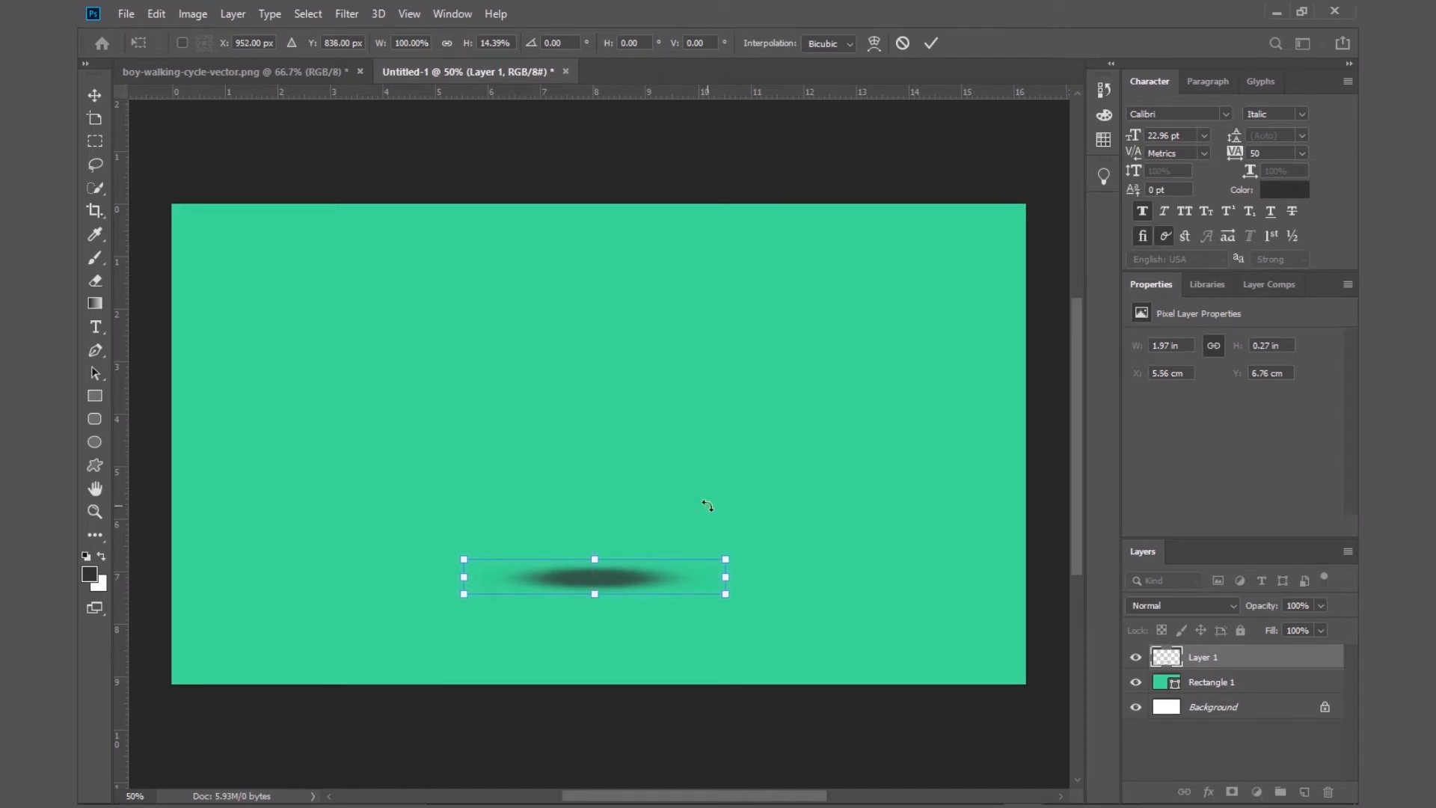
click(930, 45)
click(839, 128)
Align the shadow to the canvas by its horizontal centre
click(586, 576)
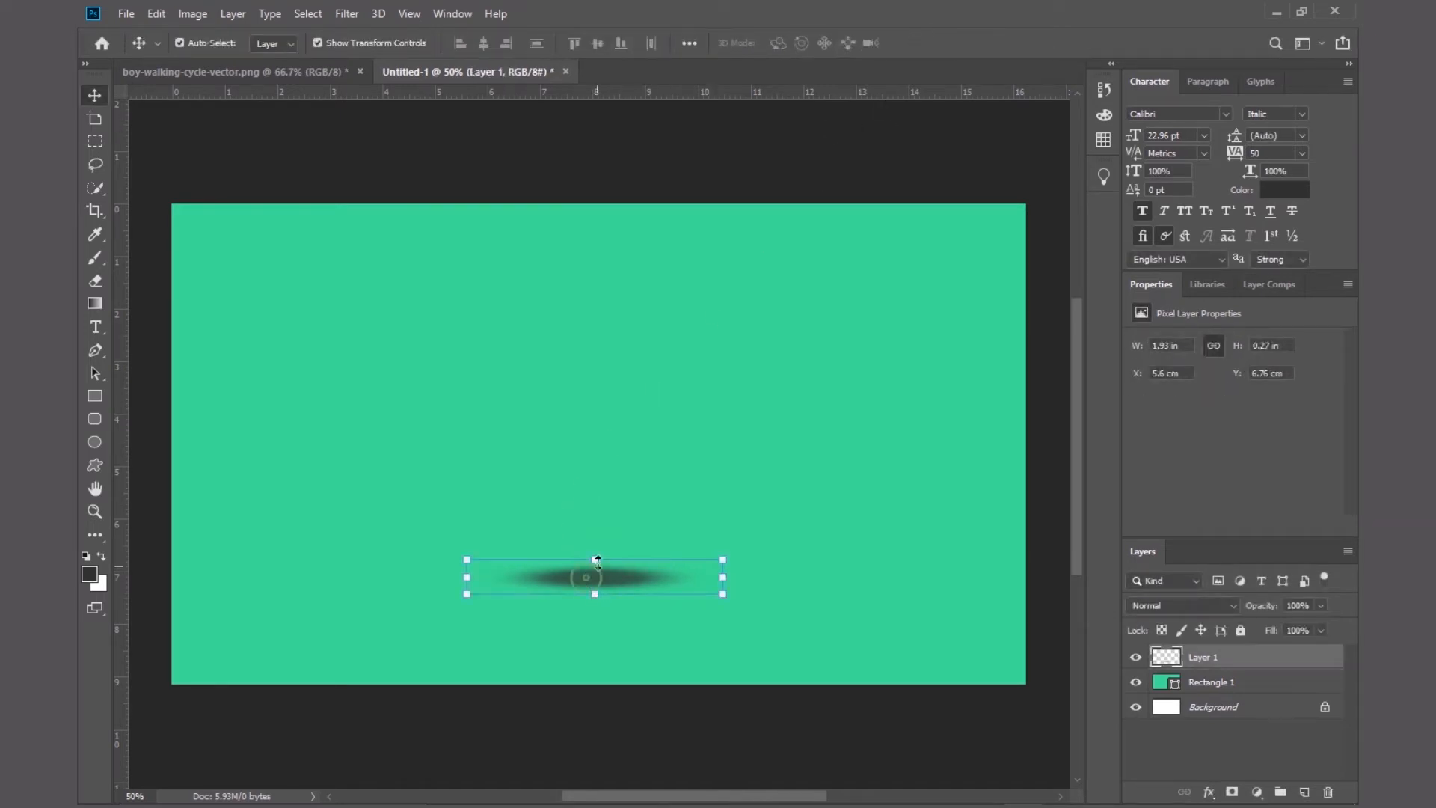
click(688, 43)
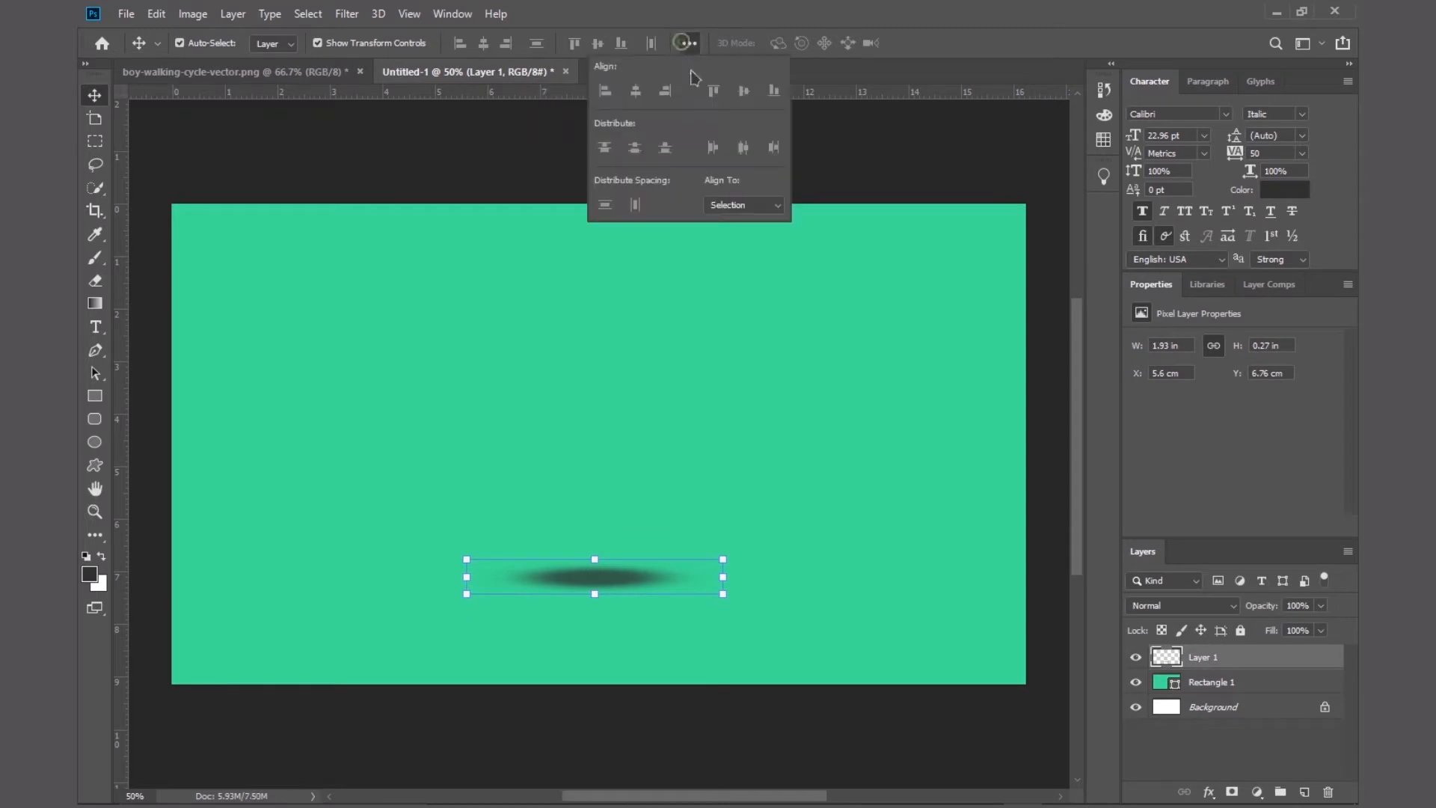
click(742, 233)
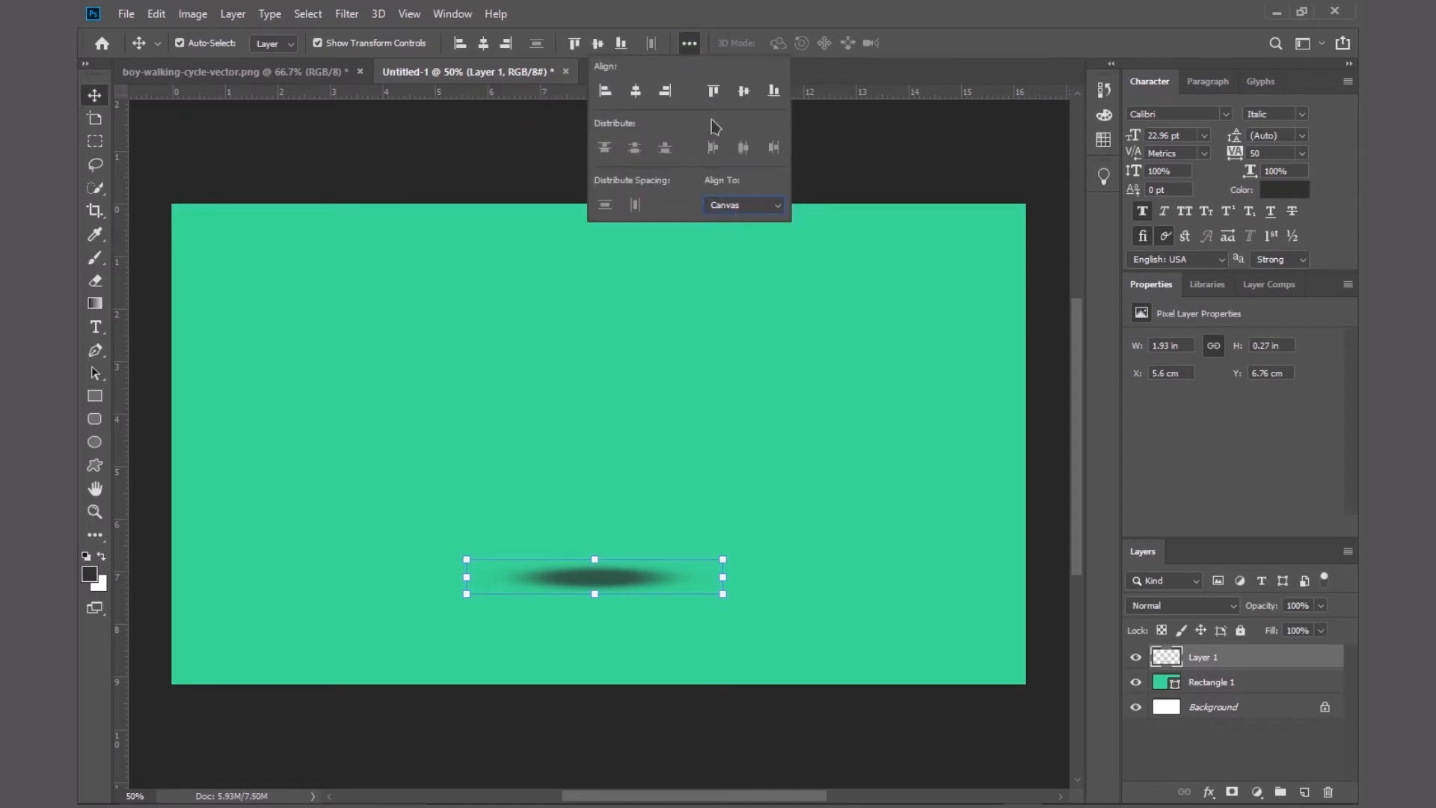
click(635, 91)
click(849, 156)
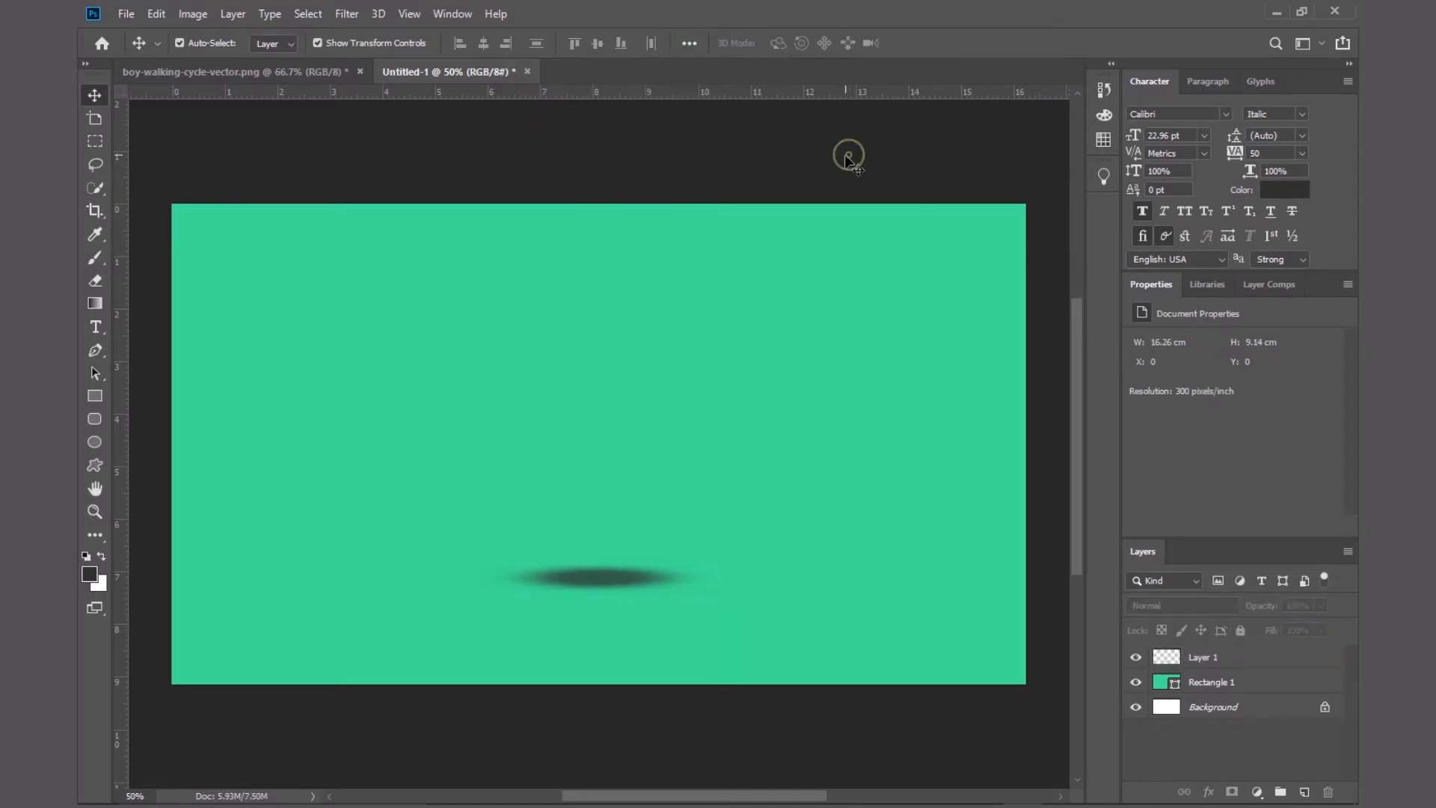
Copy the first walking figure from boy-walking-cycle-vector.png into the Untitled-1 document, standing him on the shadow
click(250, 71)
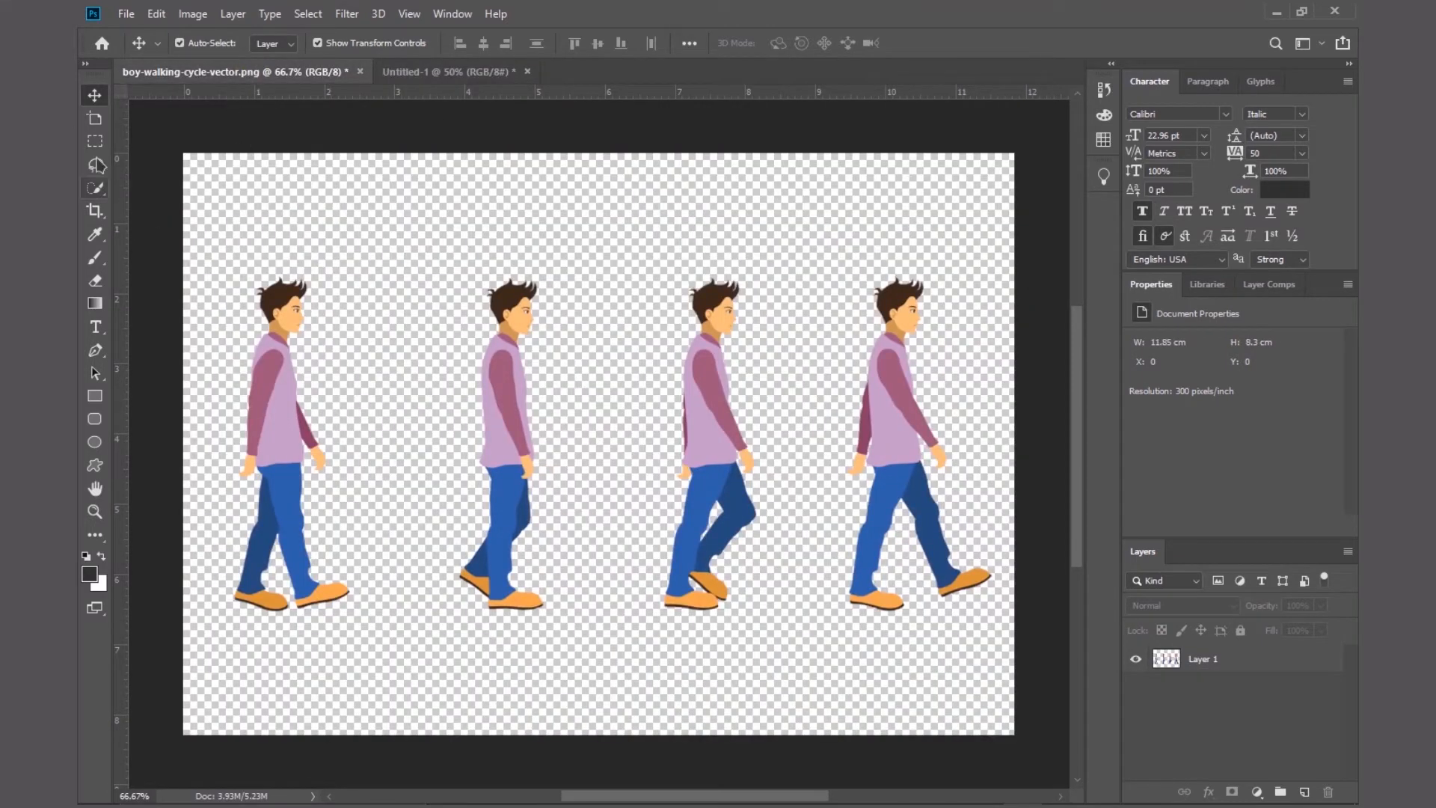
click(95, 142)
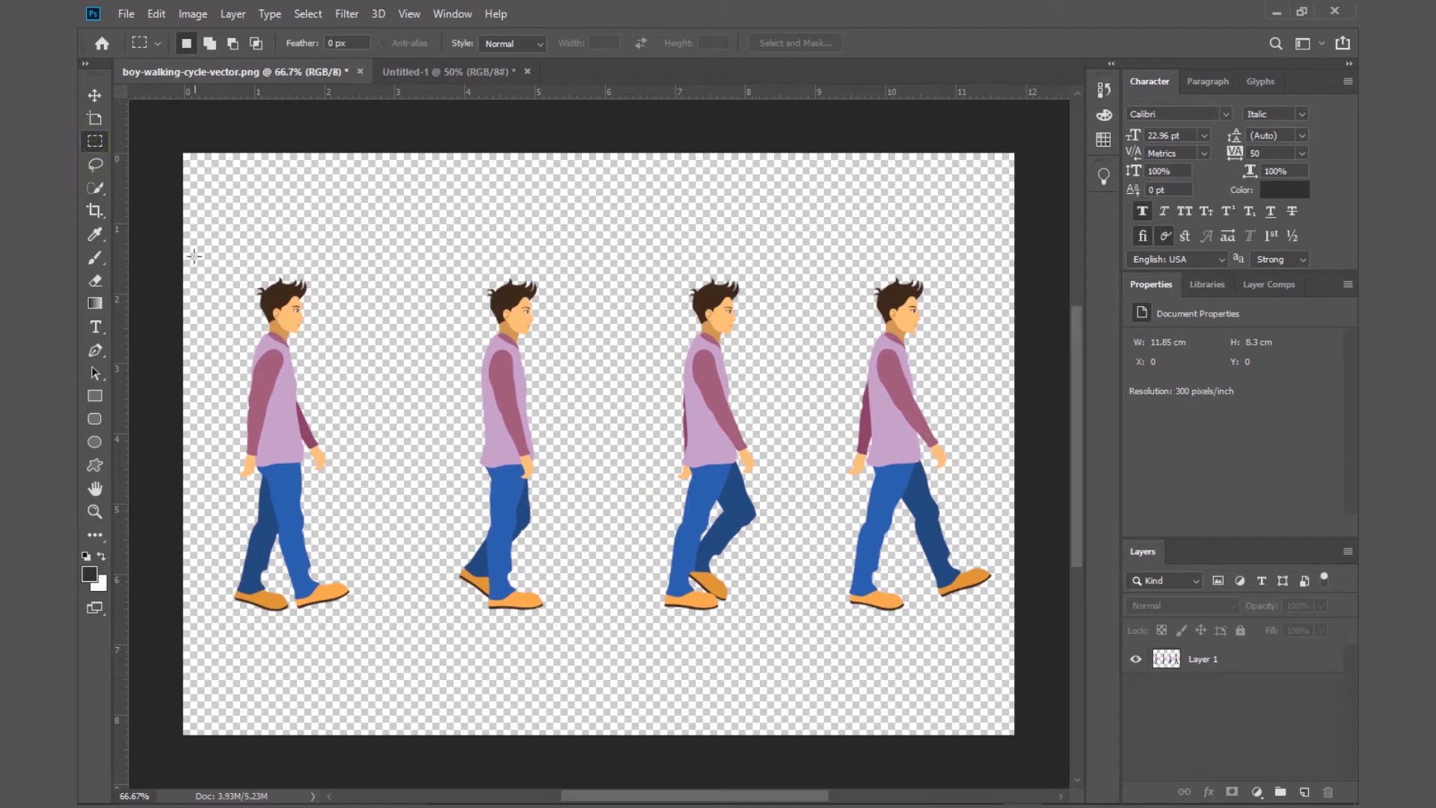
drag(193, 250, 370, 624)
click(1187, 661)
click(95, 95)
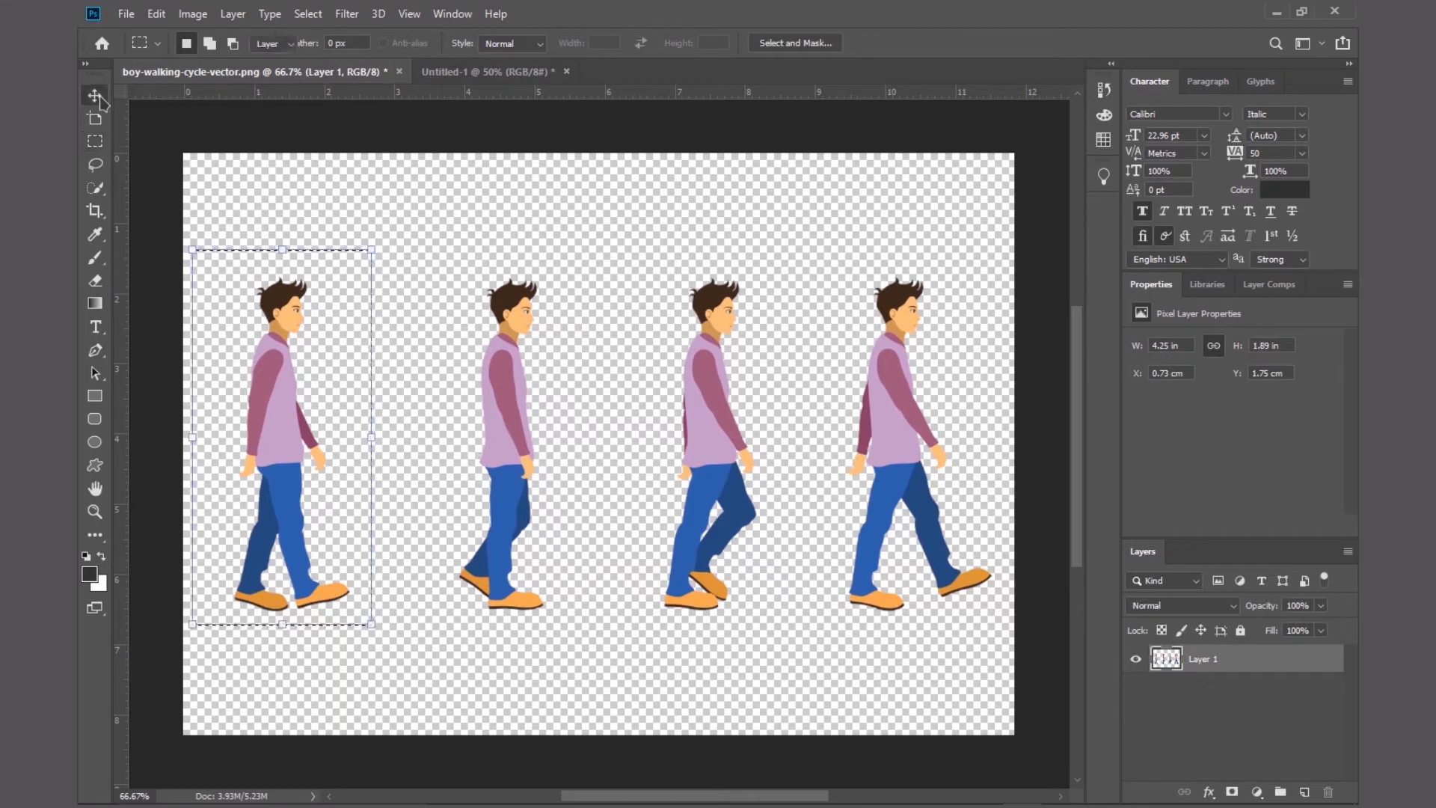
drag(259, 406, 597, 446)
click(701, 123)
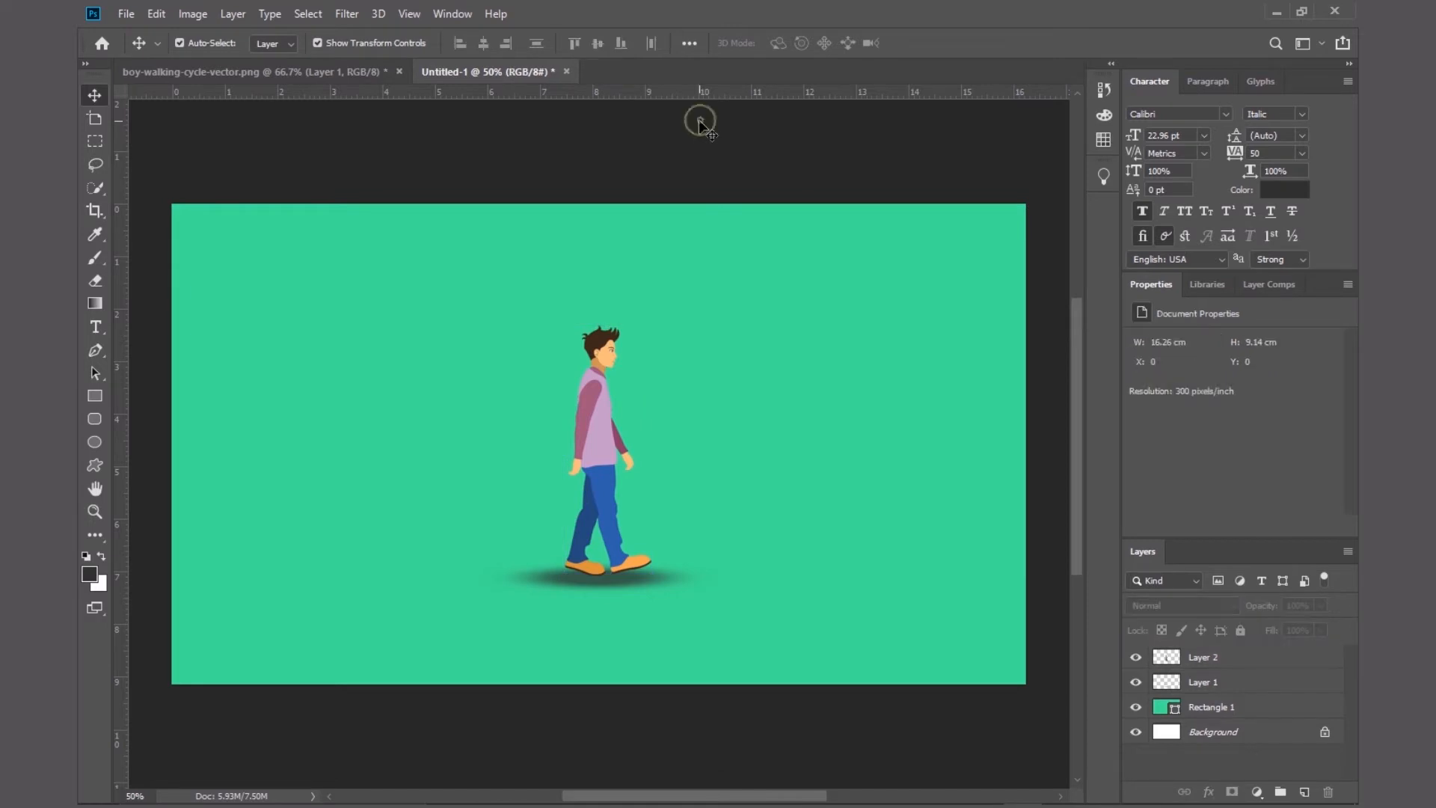
Copy the second walking figure from boy-walking-cycle-vector.png into Untitled-1, beside the first figure
click(304, 75)
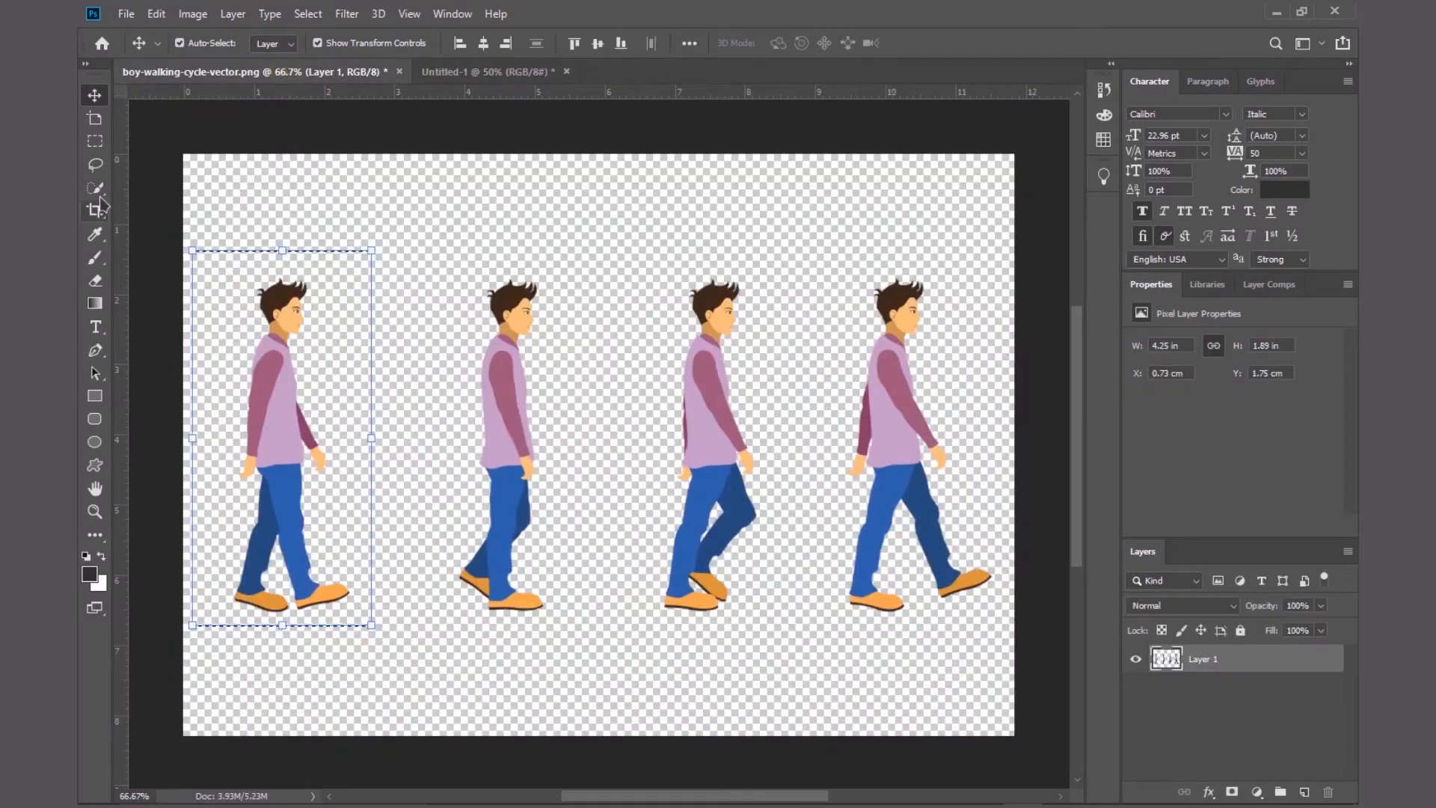
click(95, 141)
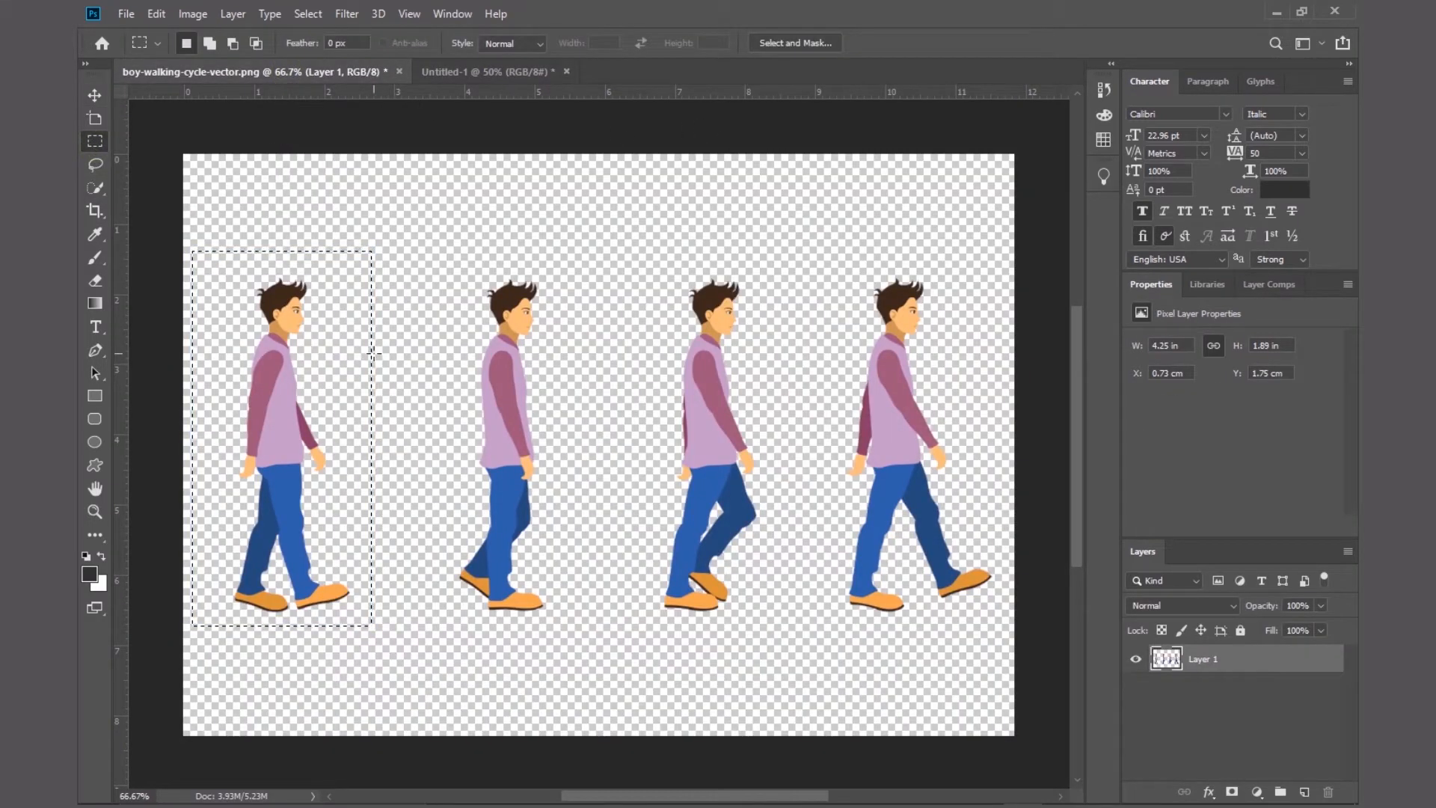
drag(372, 357, 694, 431)
key(v)
Copy the third walking figure from boy-walking-cycle-vector.png into Untitled-1, in front of the second figure
click(295, 71)
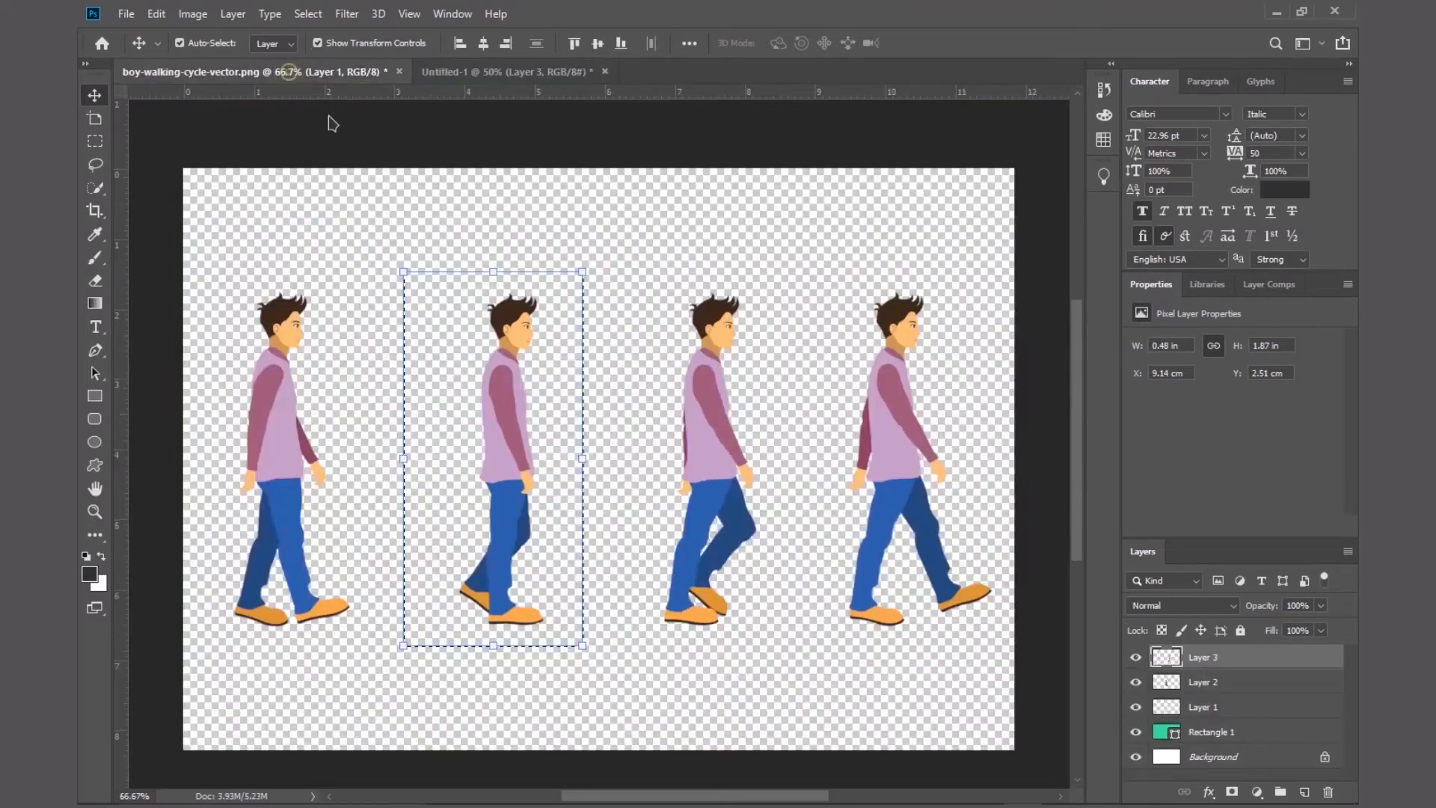
click(94, 141)
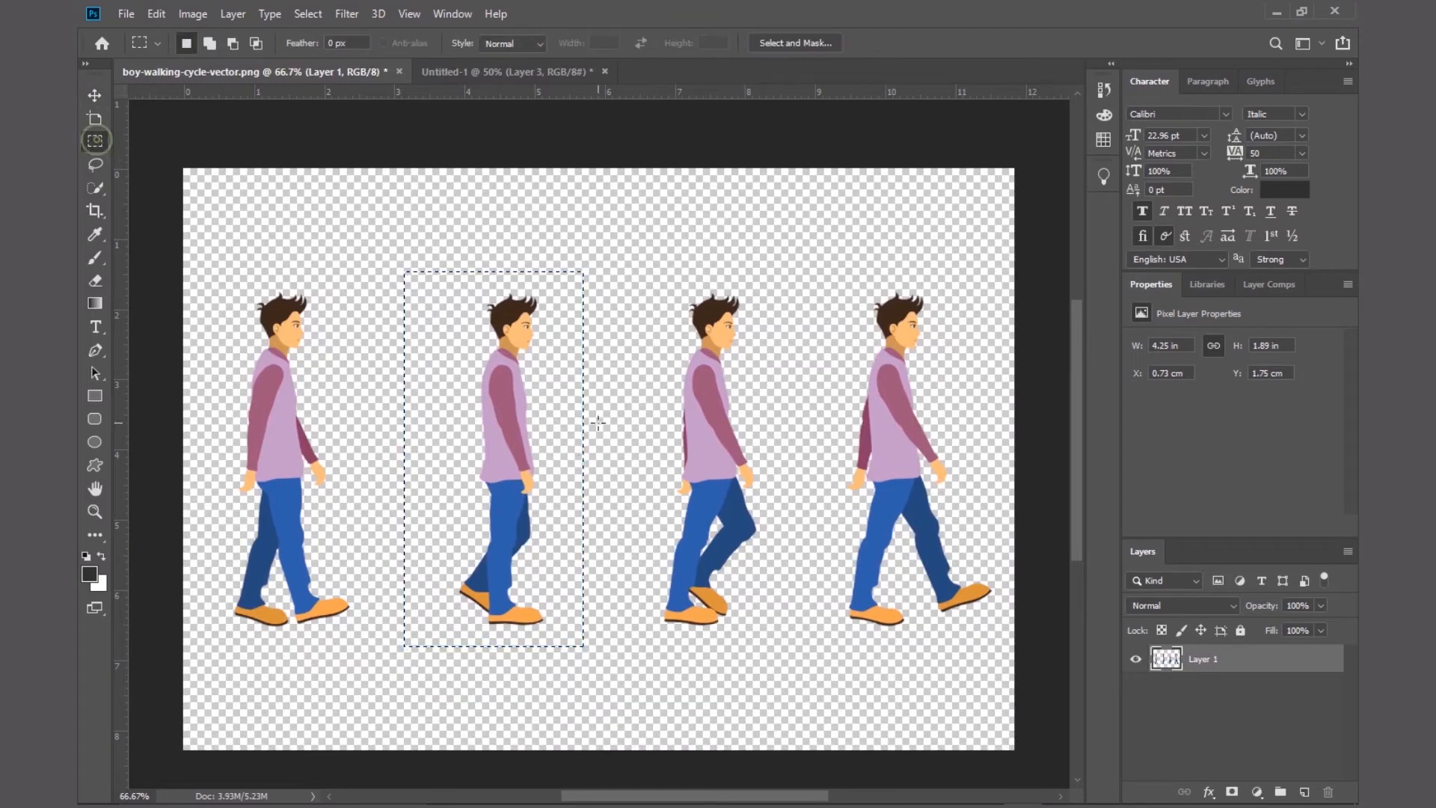
drag(583, 421, 777, 421)
key(v)
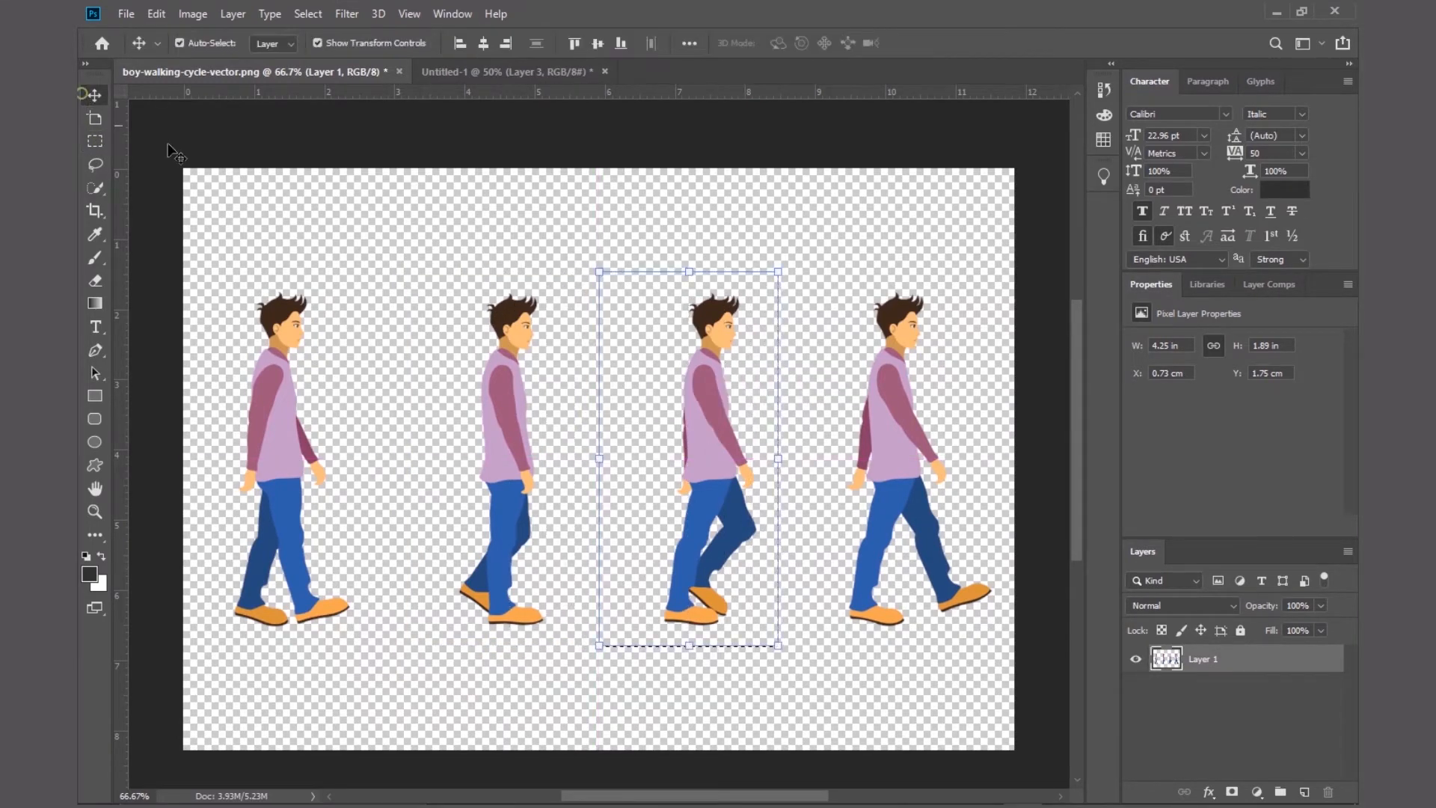
drag(703, 393, 758, 429)
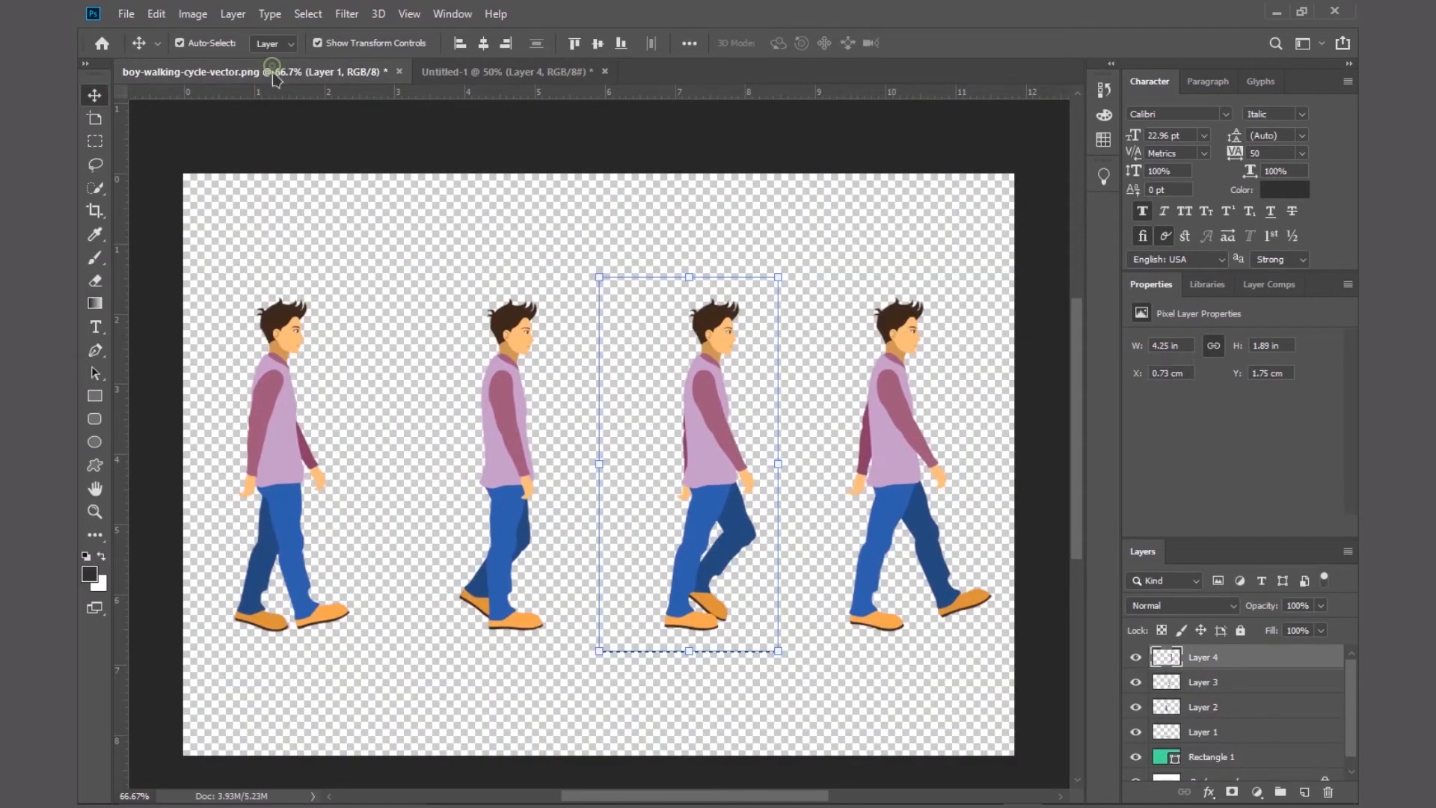
Copy the fourth walking figure from boy-walking-cycle-vector.png into Untitled-1, in front of the third figure
click(273, 71)
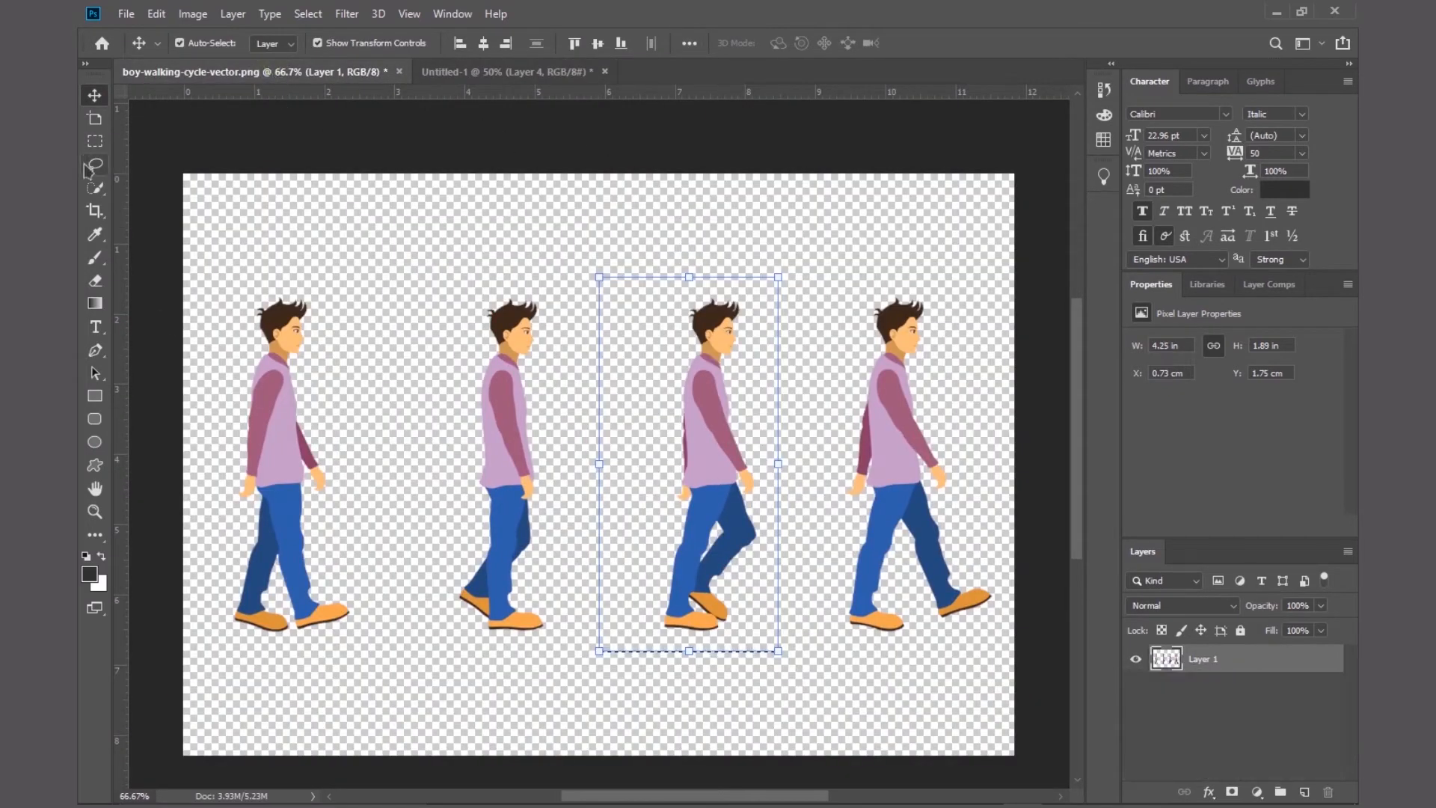
click(94, 141)
drag(779, 410, 1005, 428)
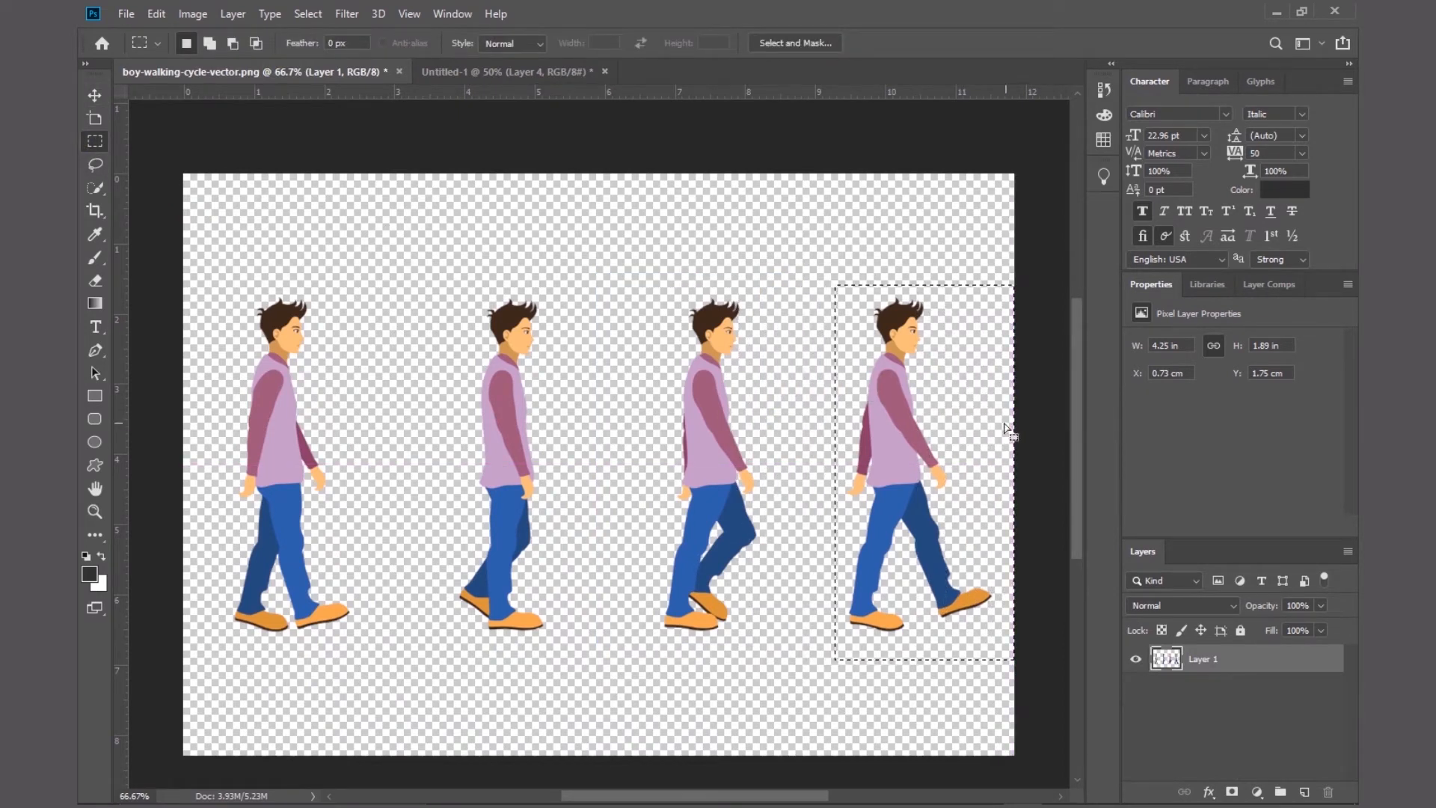
click(94, 96)
drag(972, 441, 827, 448)
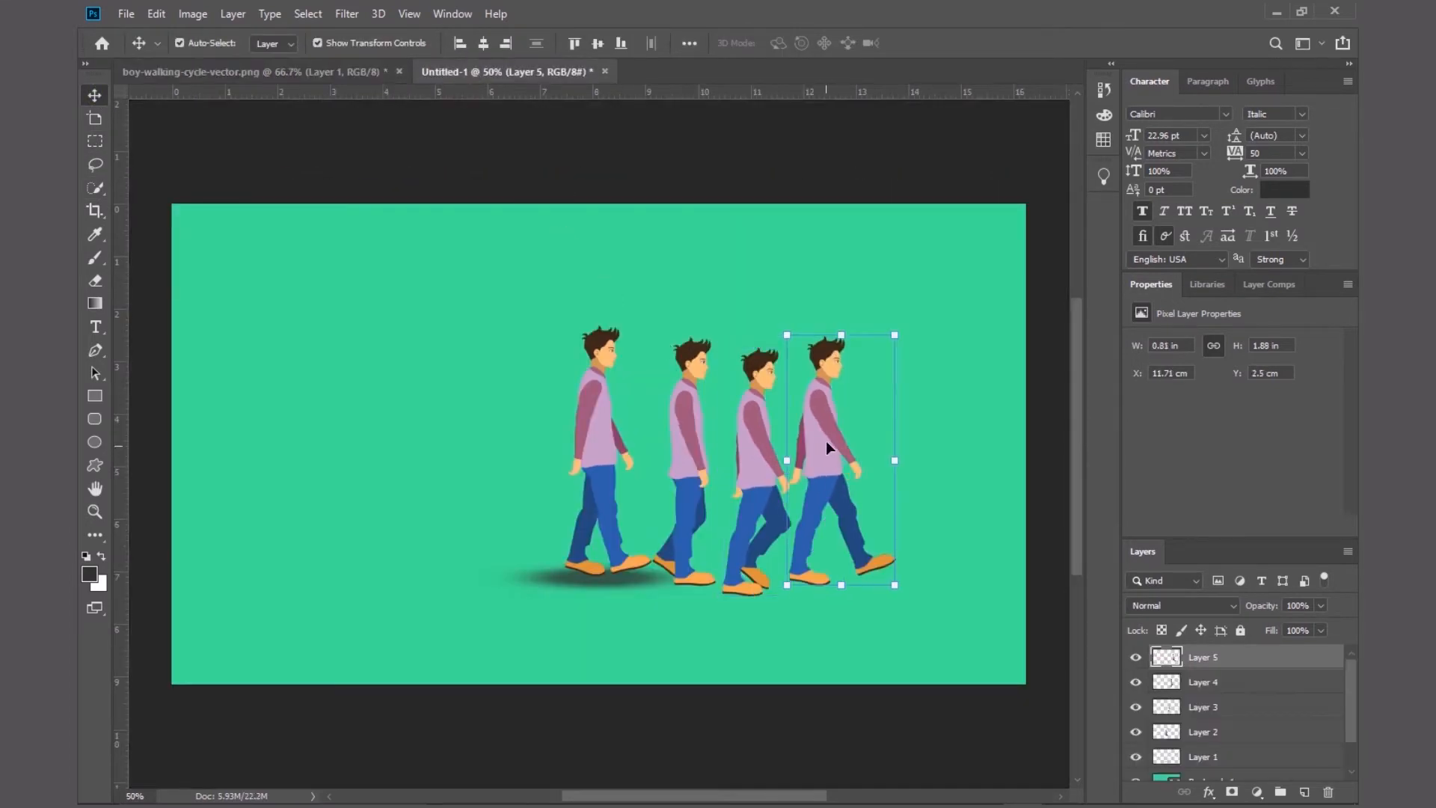
click(822, 177)
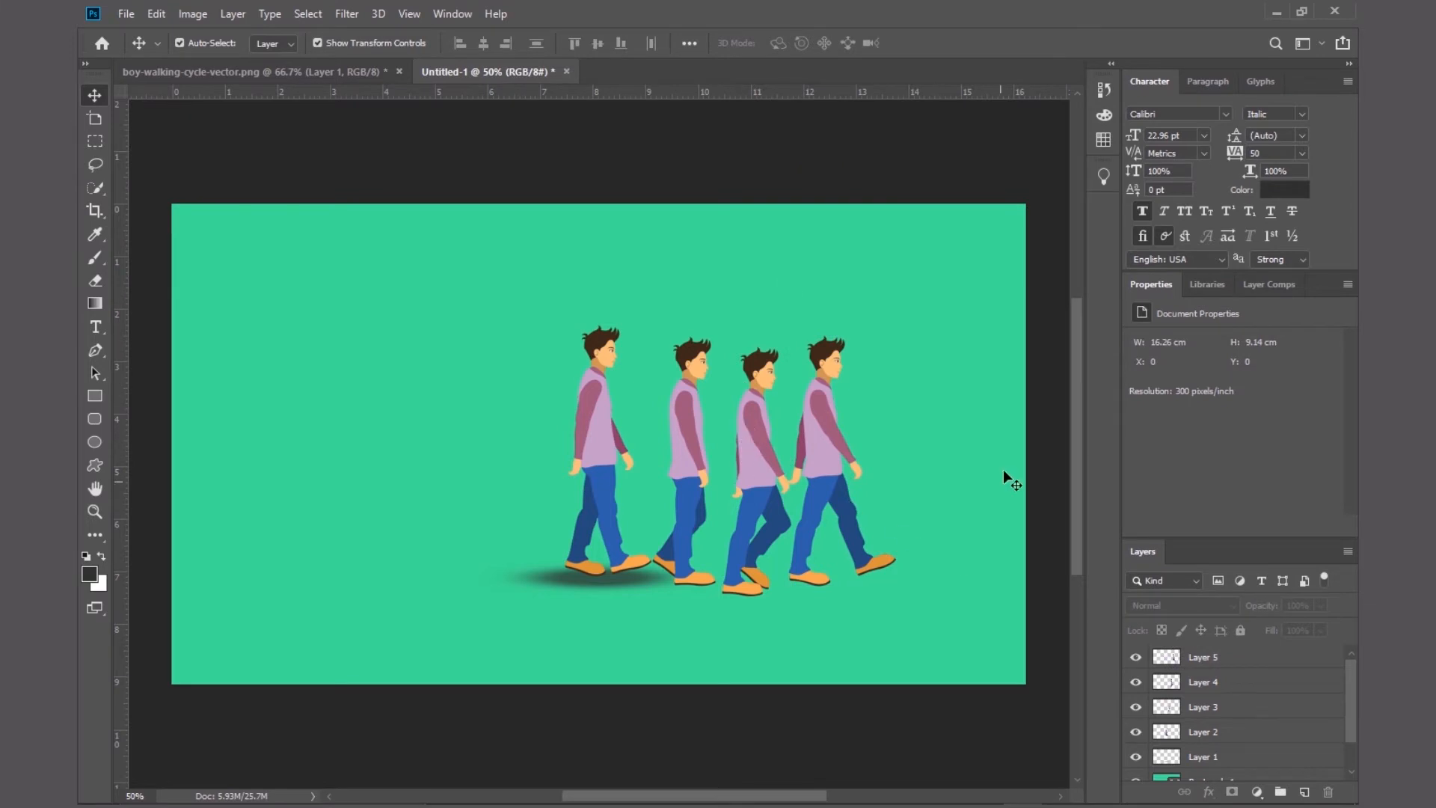
Move the second figure exactly over the first so head and torso coincide, at about X 7.4 cm, Y 2.29 cm
scroll(1078, 441, down, 2)
scroll(1062, 450, up, 1)
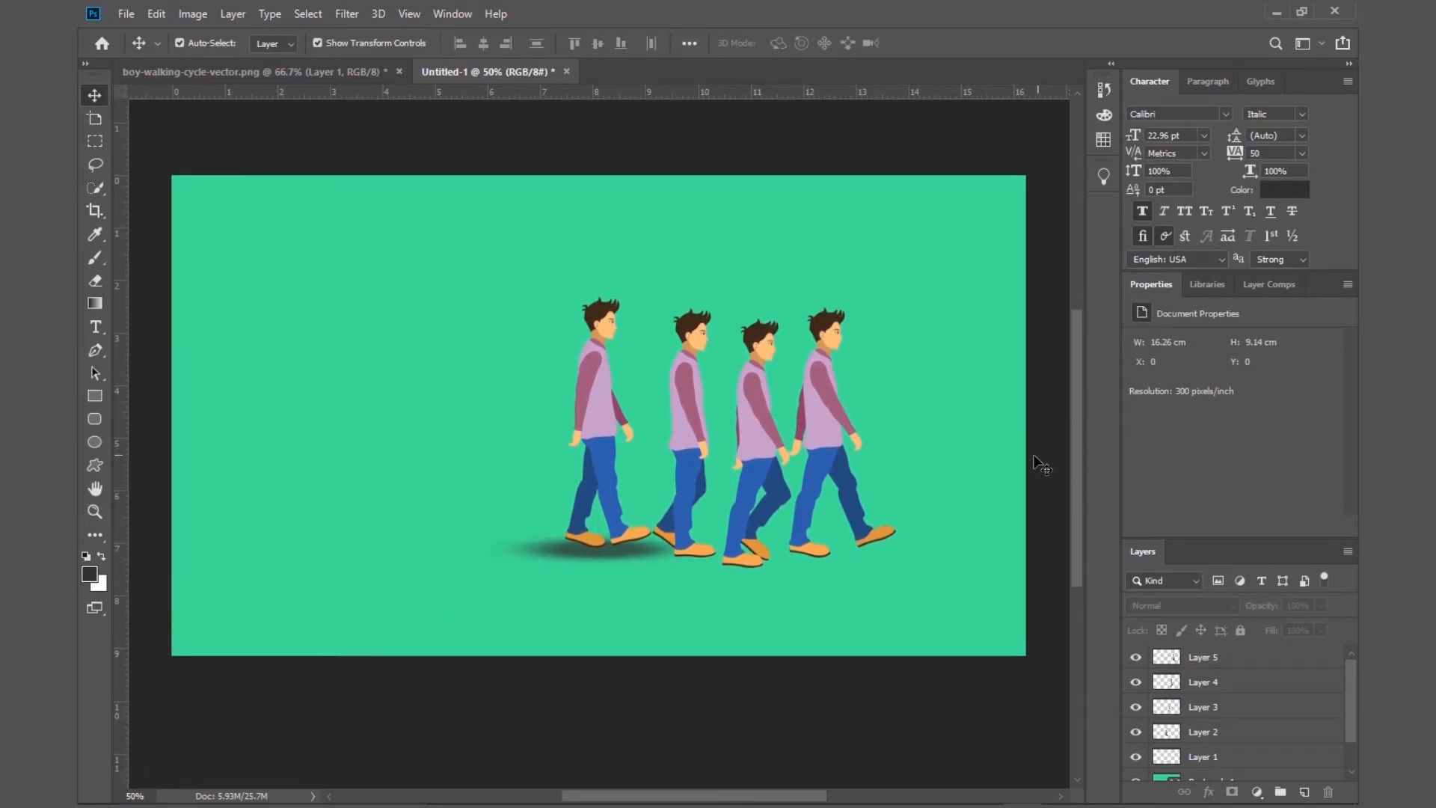
key(z)
click(692, 374)
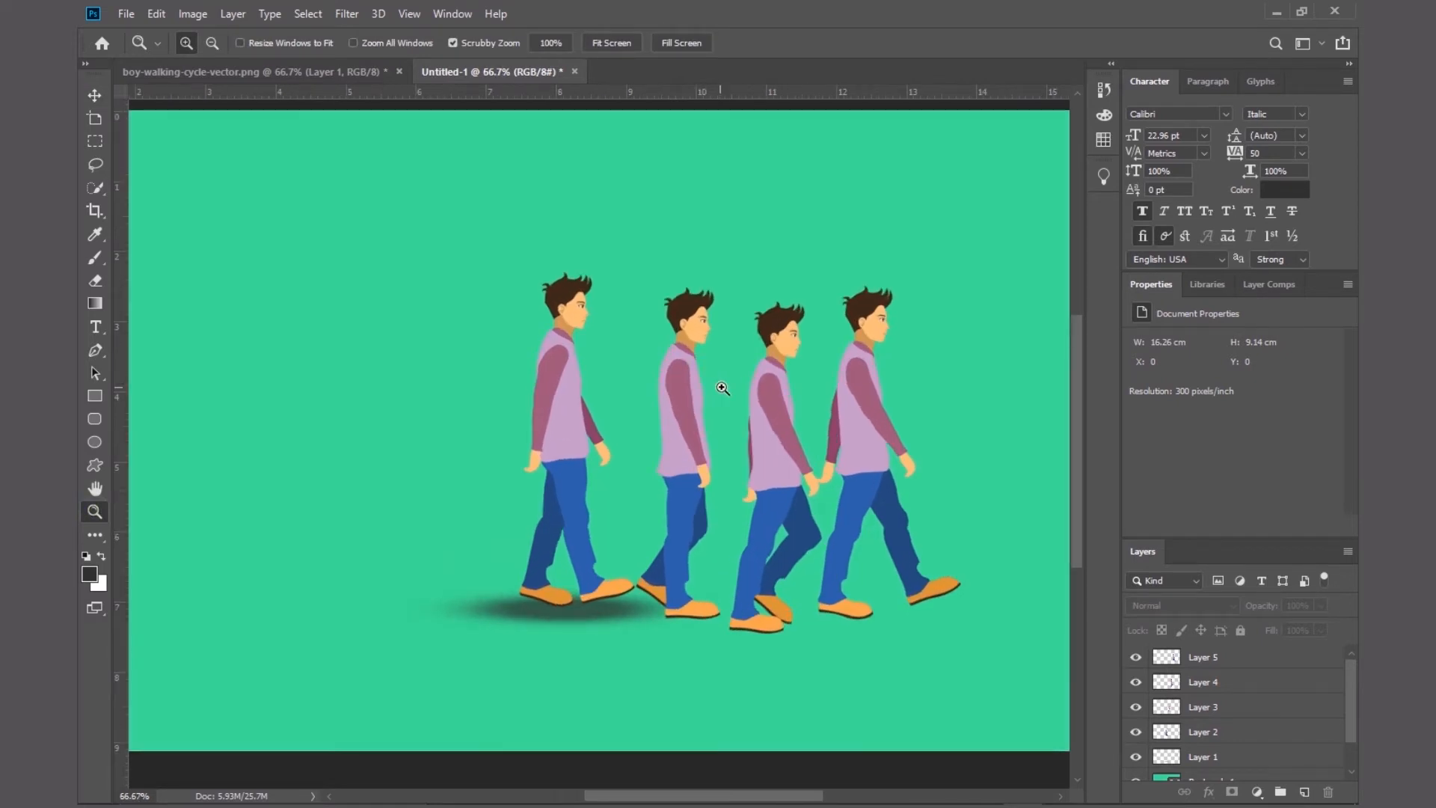
click(871, 388)
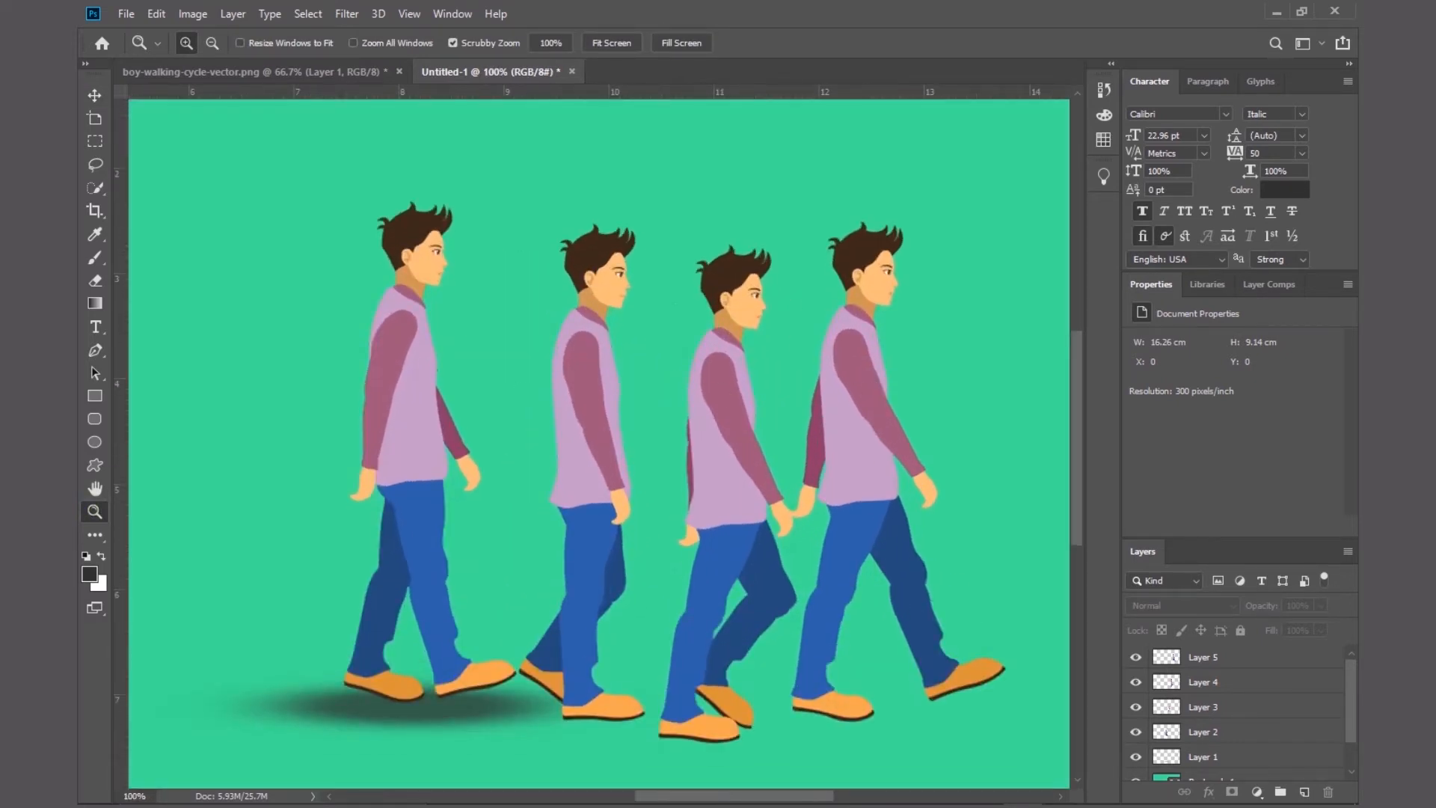
key(v)
drag(611, 447, 436, 431)
key(Left)
key(Left)
key(Left)
key(Left)
key(Left)
key(Left)
key(Left)
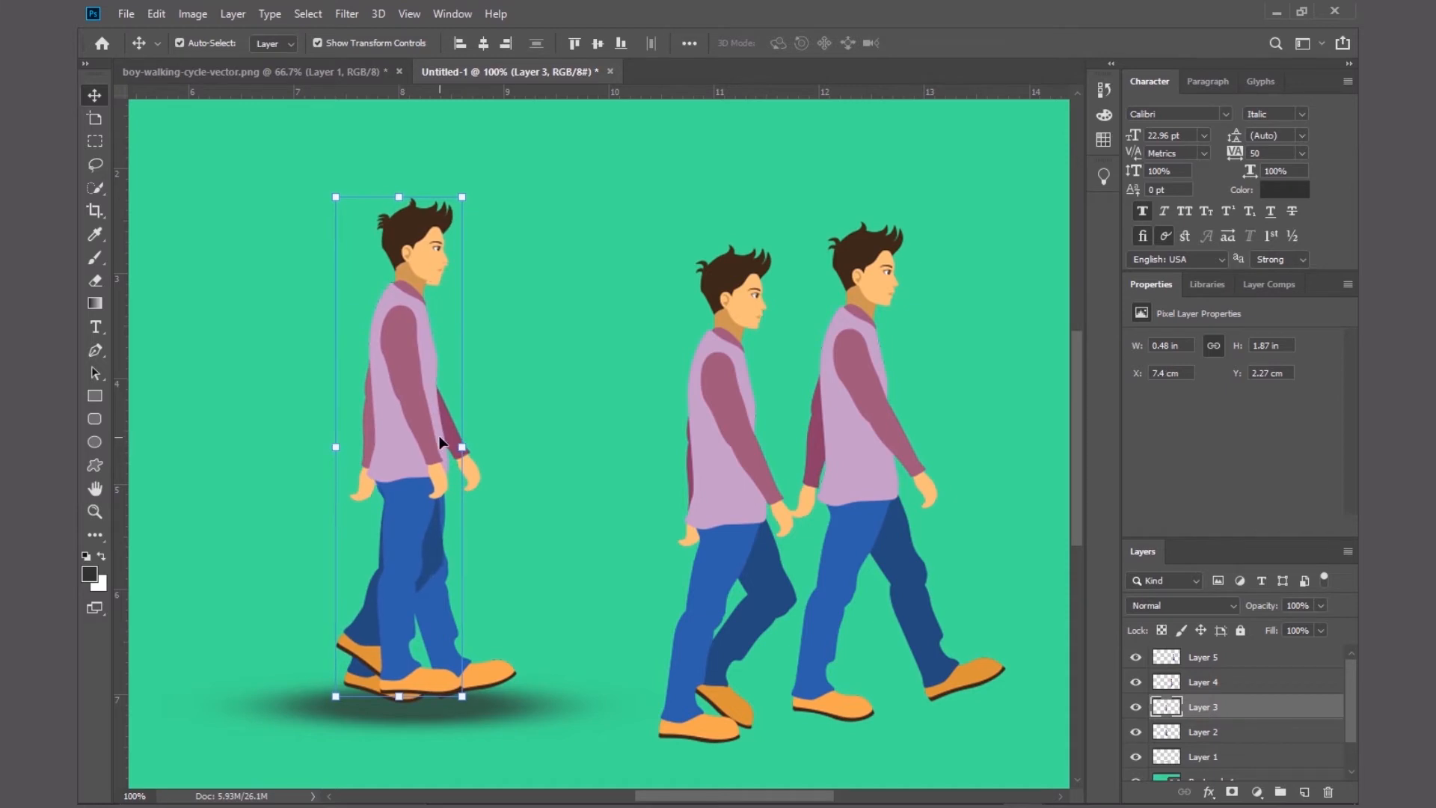
key(Down)
key(Down)
key(Down)
key(Left)
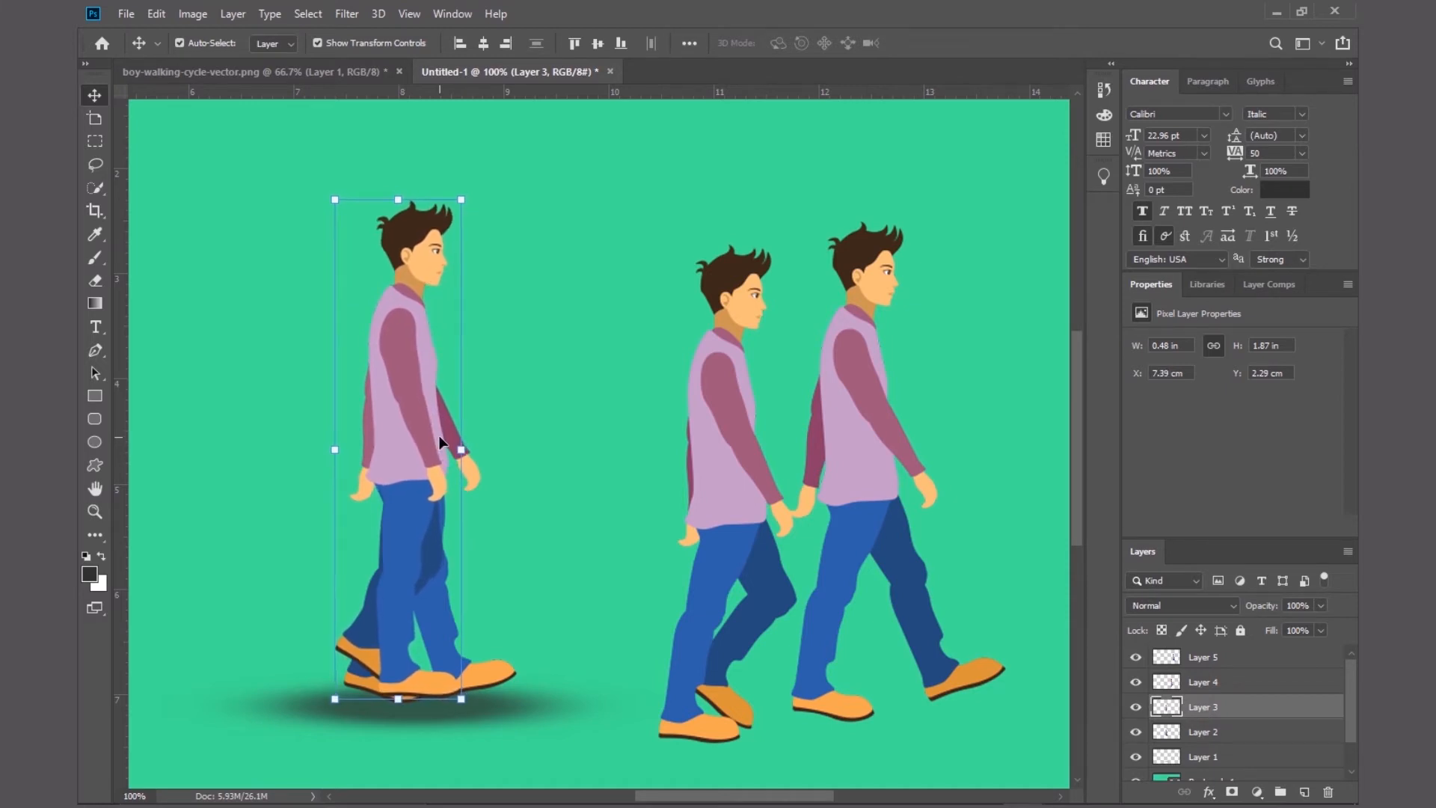
key(Right)
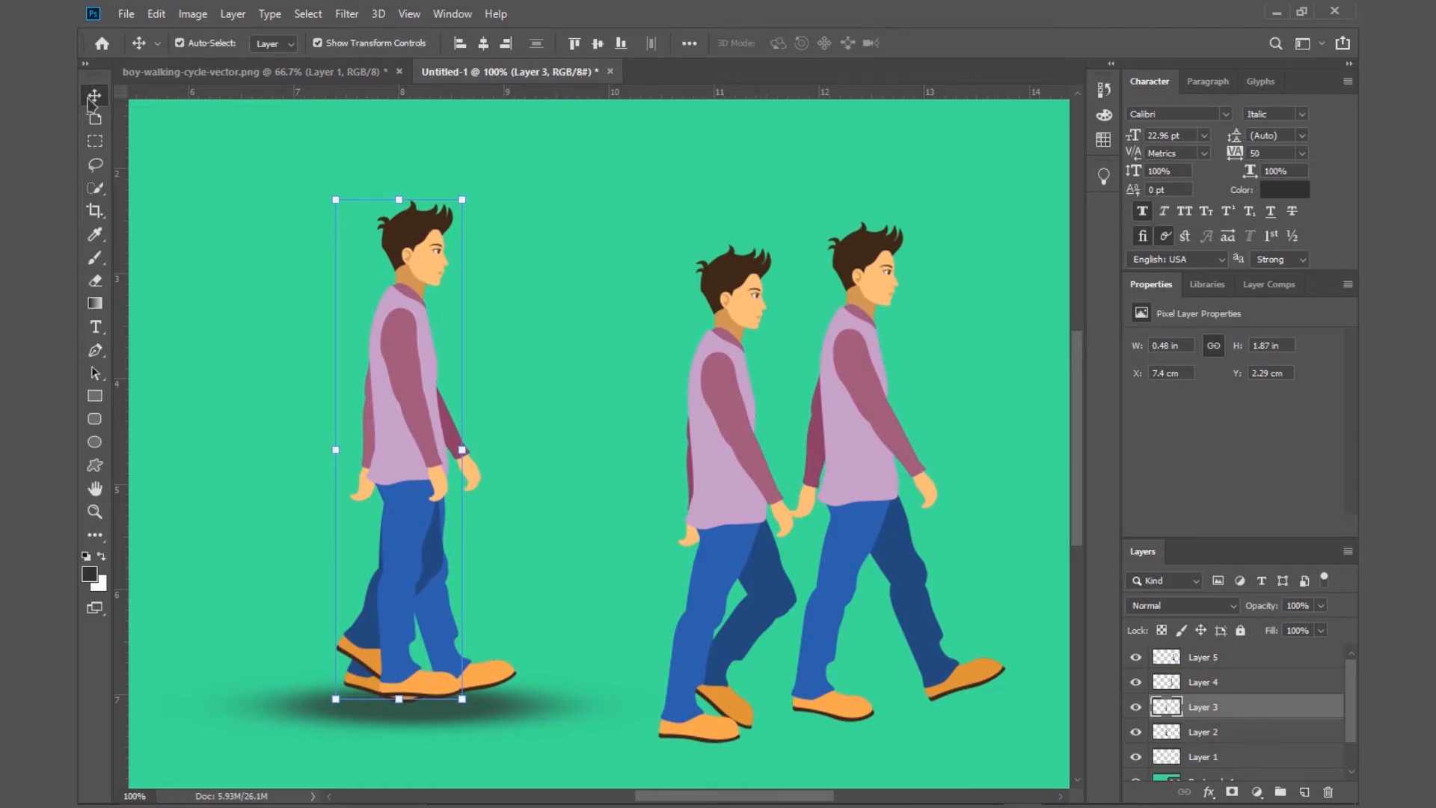
Move the third figure over the stacked figures so the heads and torsos match, at about X 7.43 cm, Y 2.29 cm
click(735, 290)
drag(736, 303, 422, 266)
key(Left)
key(Left)
key(Left)
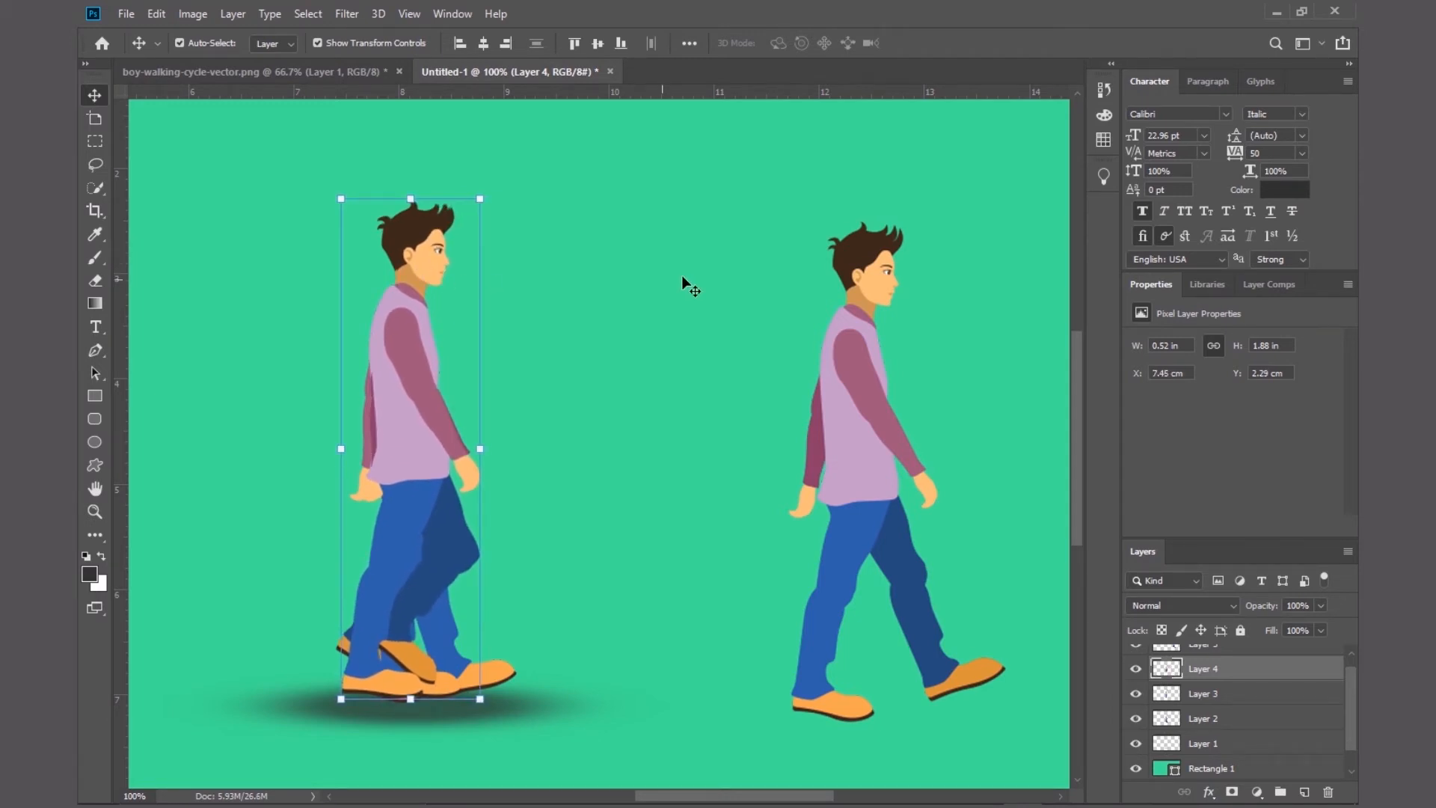
key(Left)
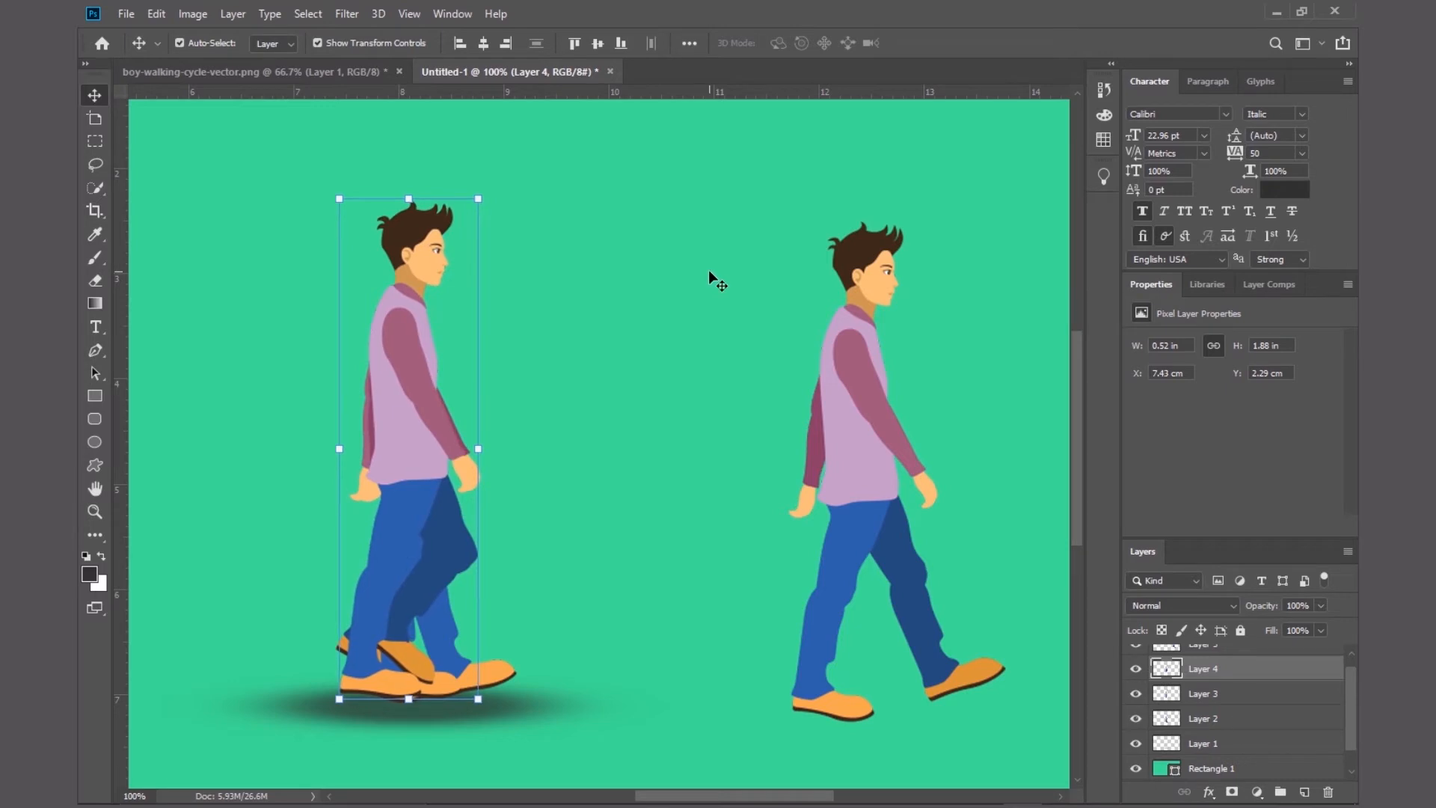
key(Down)
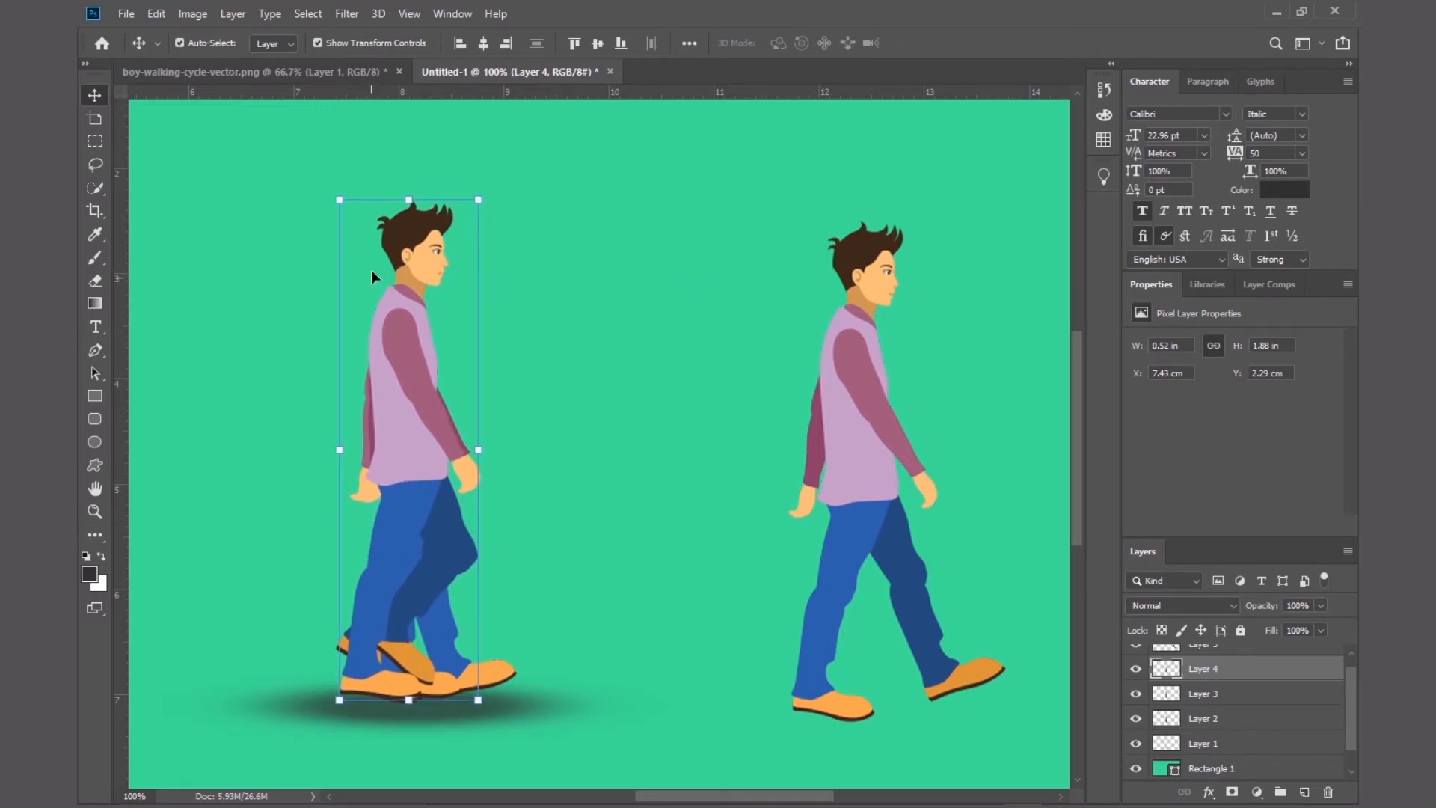
click(591, 193)
Move the fourth figure onto the stack so its head and torso match, at about X 7.43 cm, Y 2.3 cm
drag(853, 368, 415, 355)
key(Left)
key(Left)
key(Left)
key(Left)
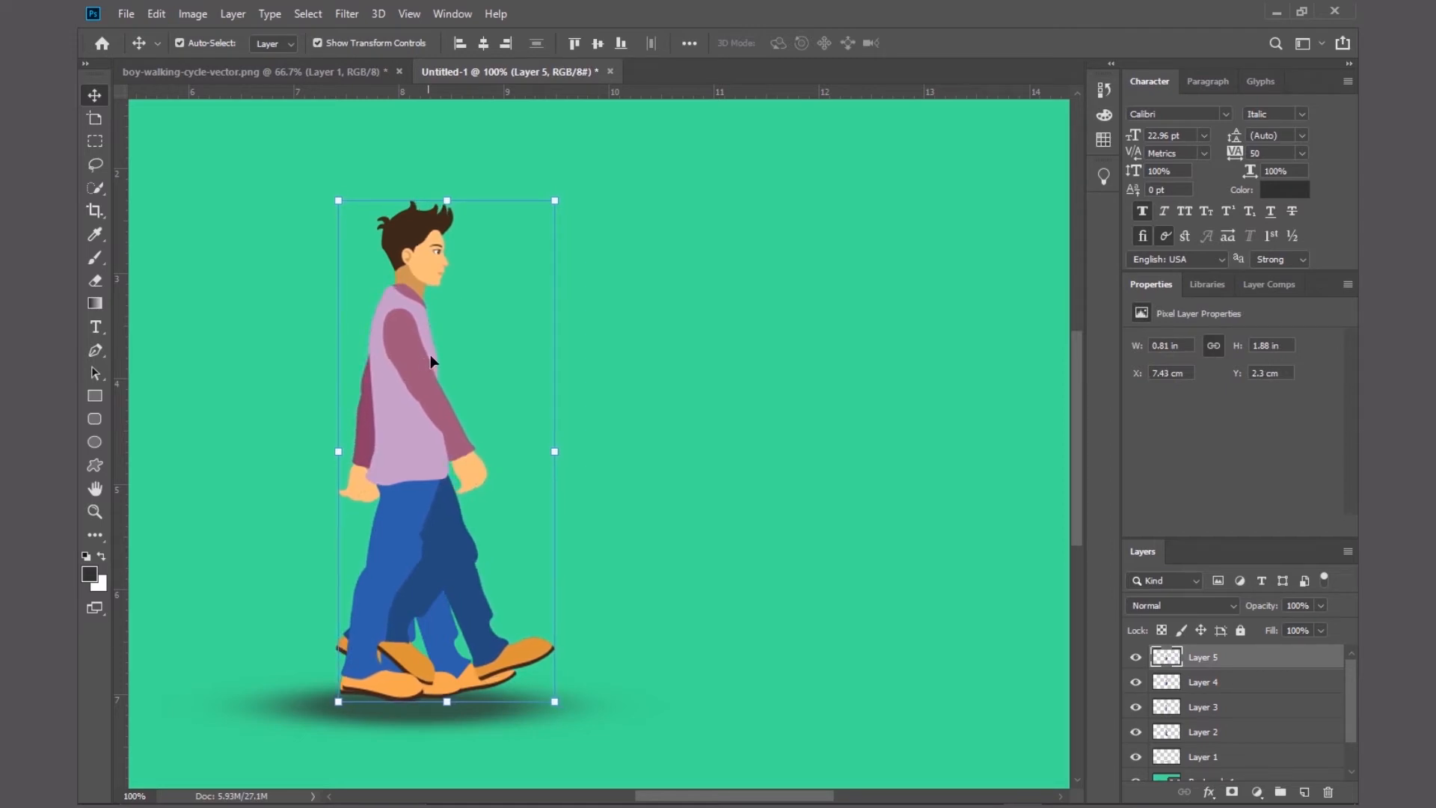
click(708, 307)
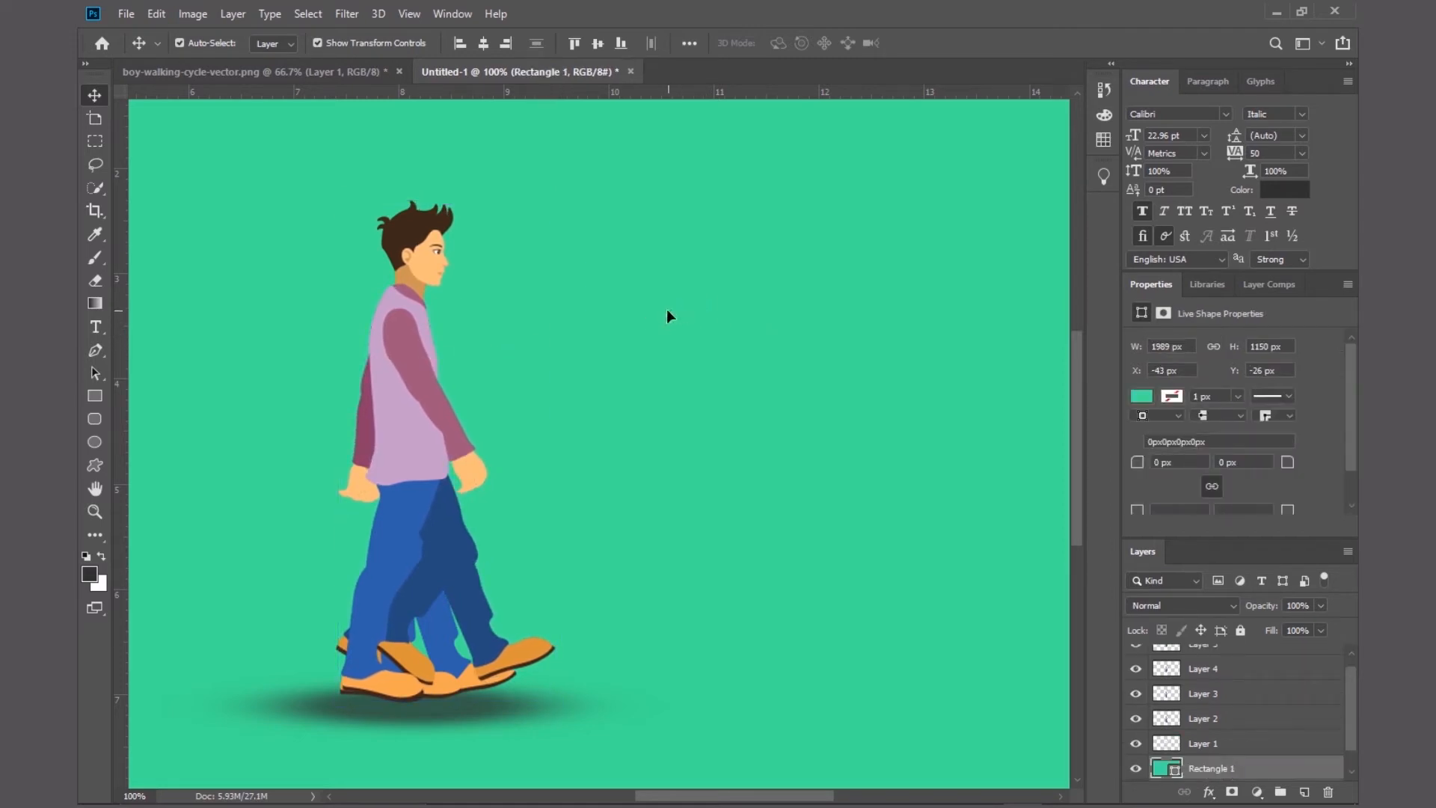
scroll(666, 308, down, 2)
click(428, 660)
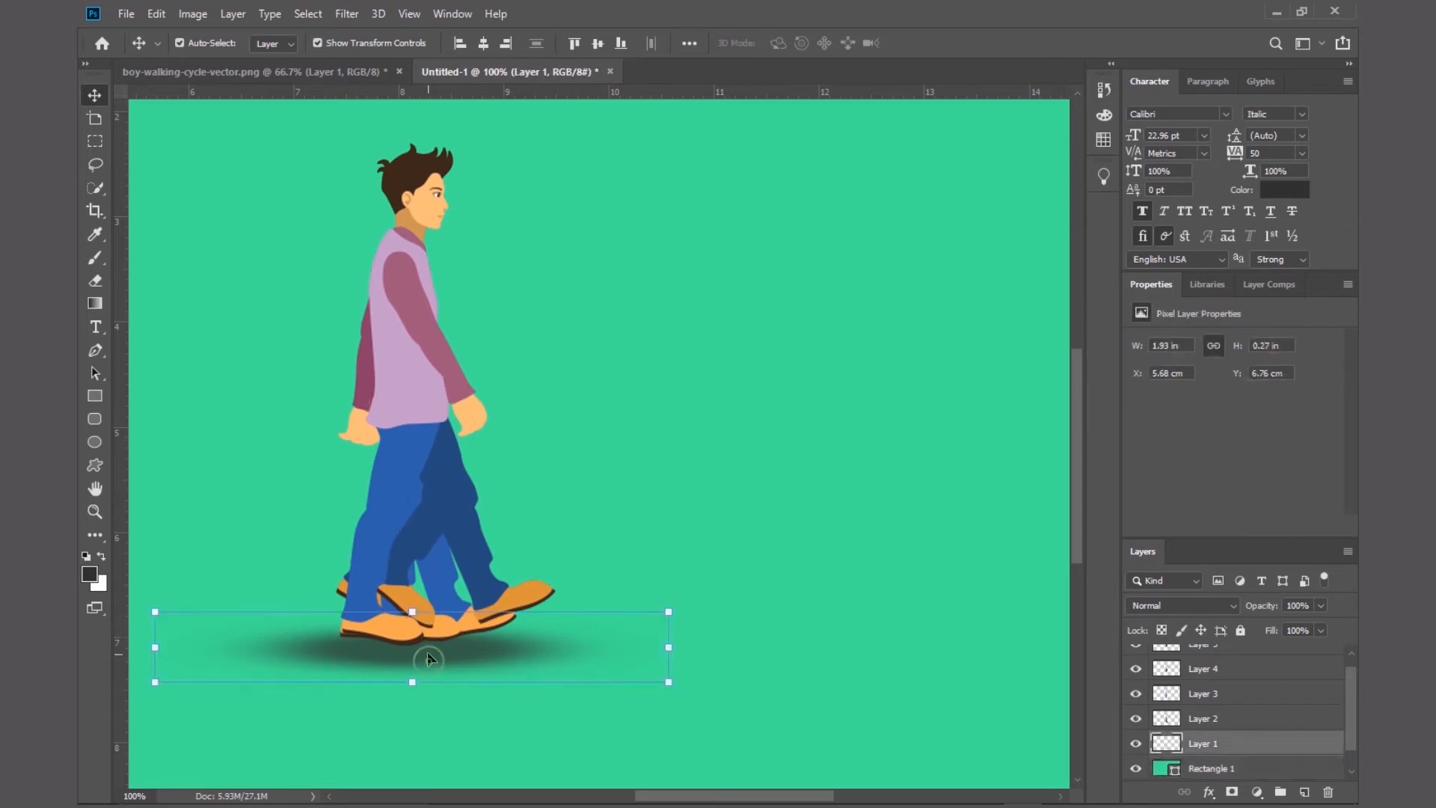
click(610, 551)
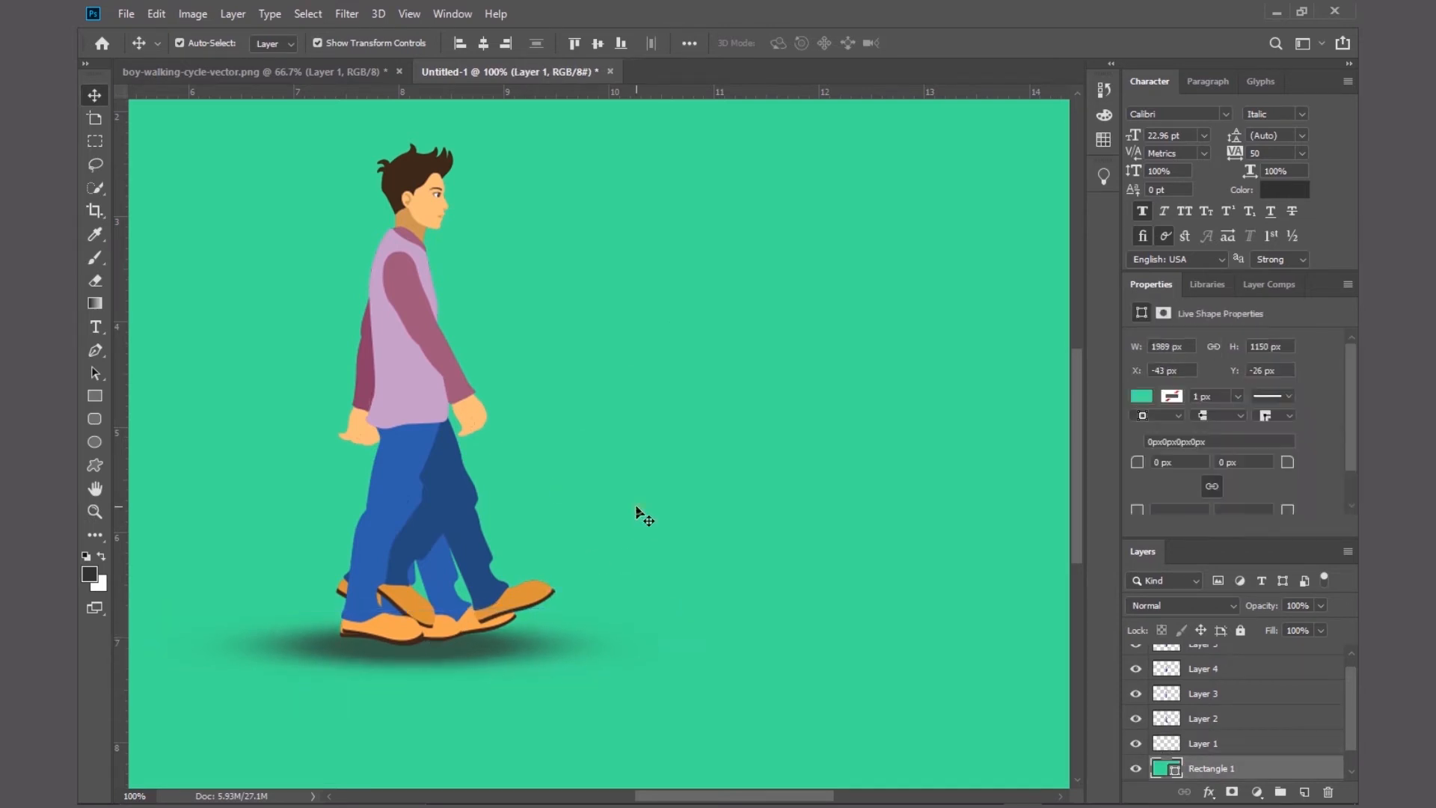
drag(548, 521, 728, 556)
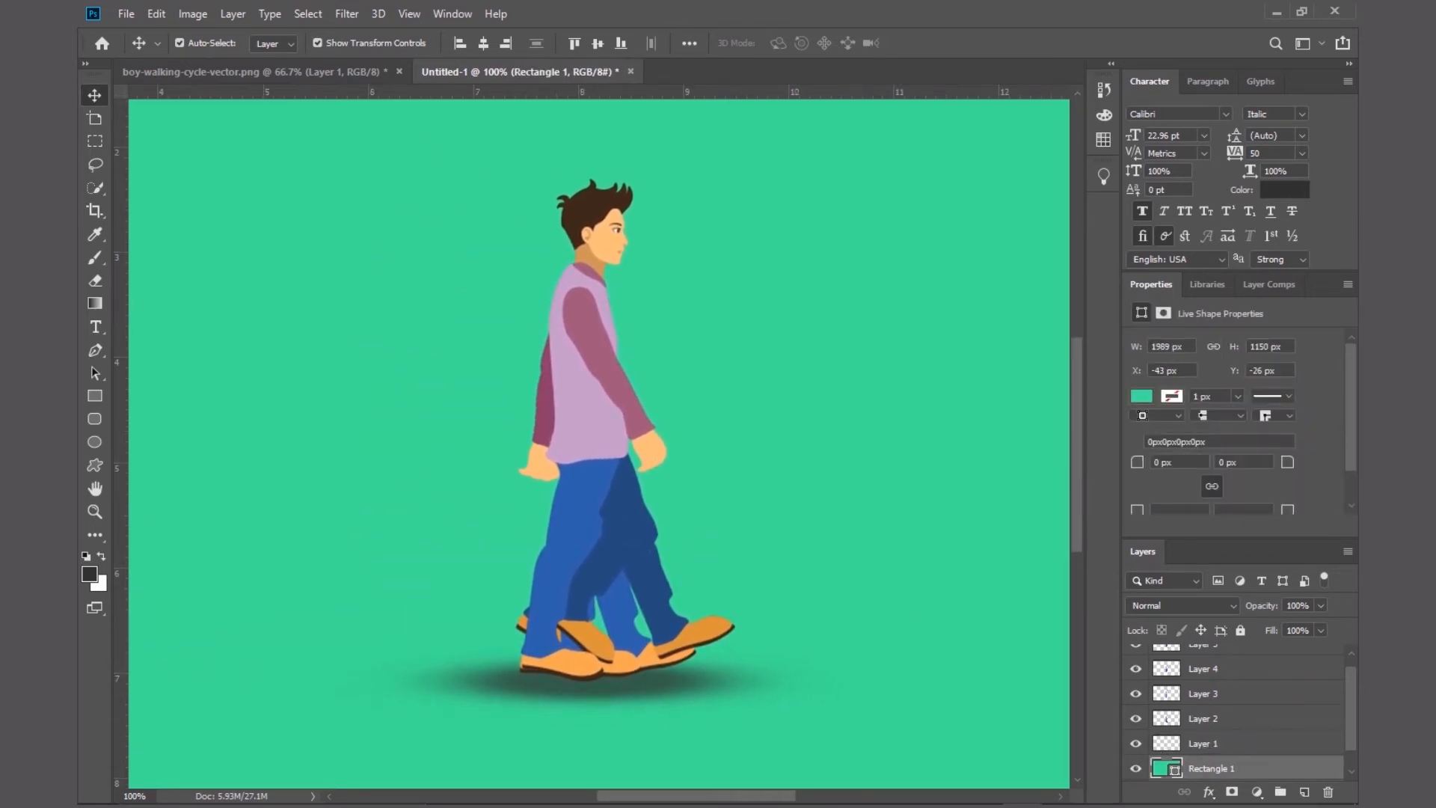
Show the Timeline and create a frame animation from the stacked figures
click(453, 14)
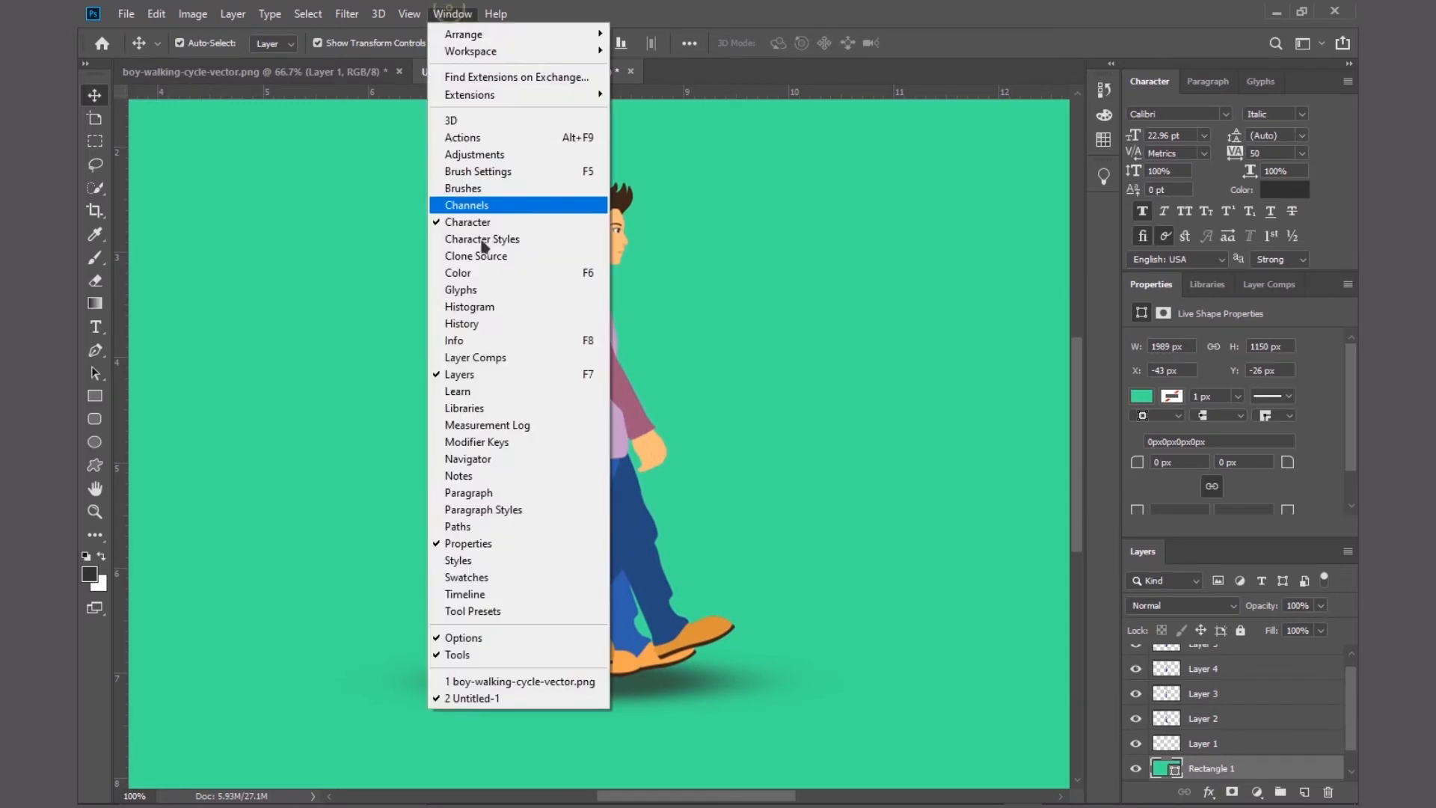
click(487, 595)
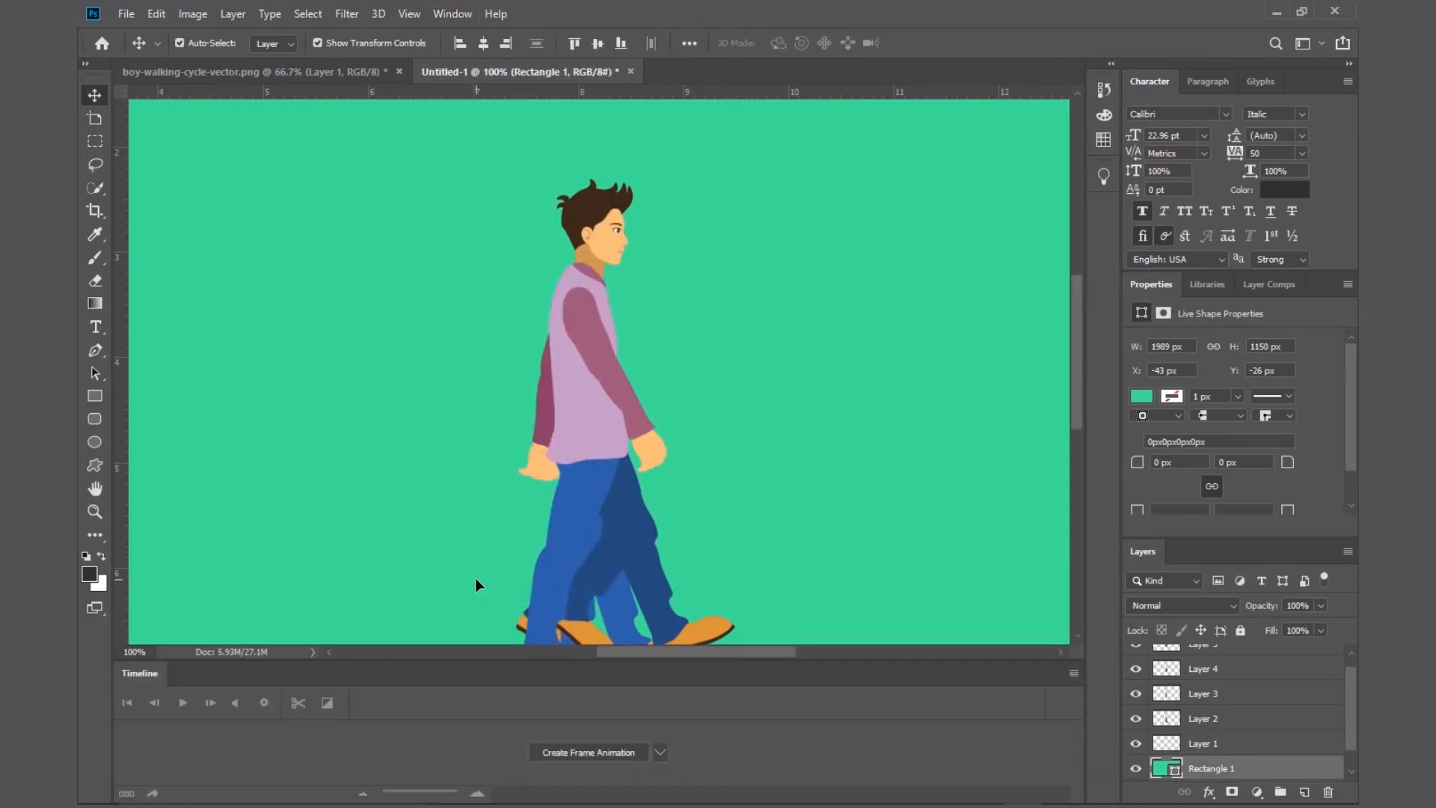
click(567, 754)
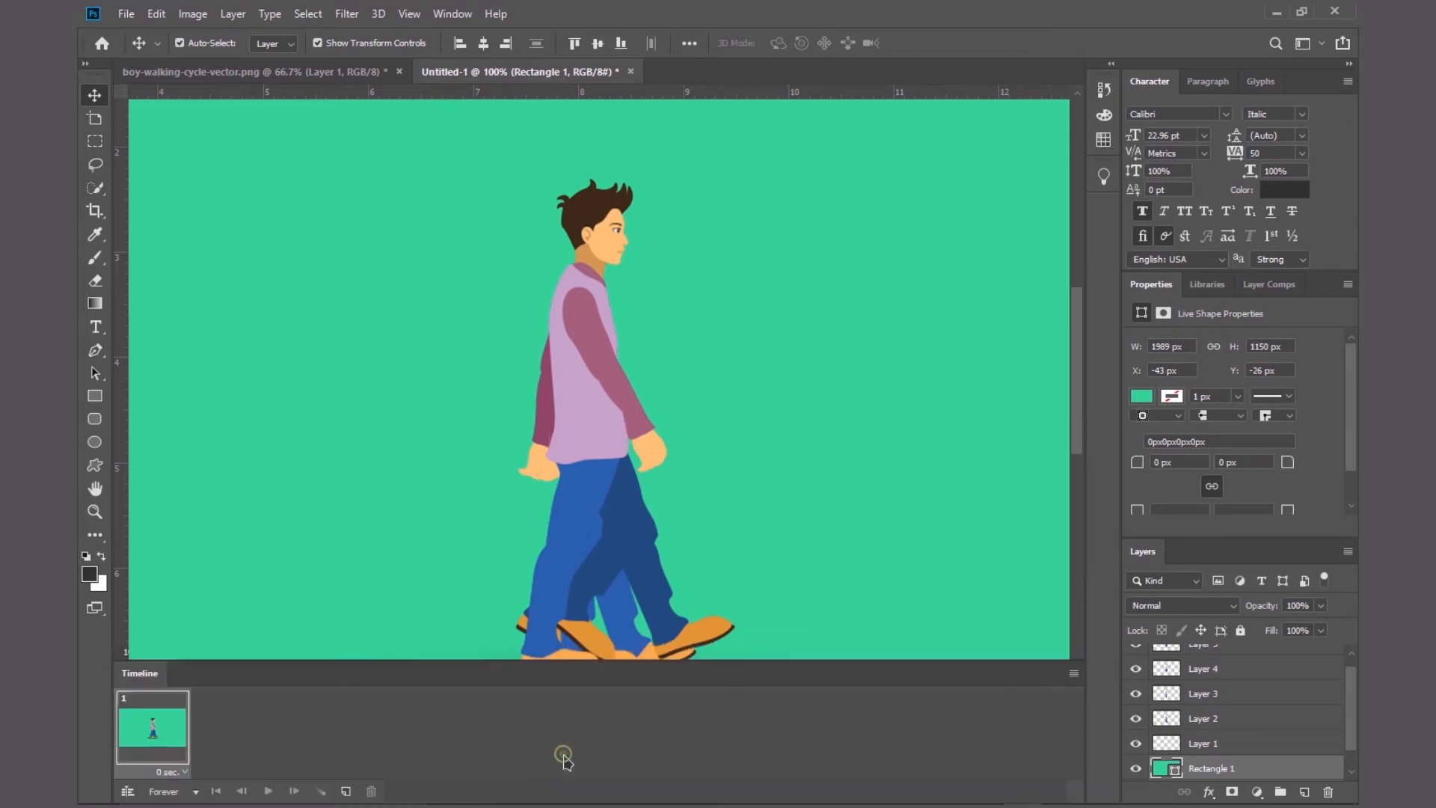
In frame 1, hide Layers 3, 4 and 5 so only the Layer 2 pose shows above the shadow and background
drag(1348, 716, 1355, 757)
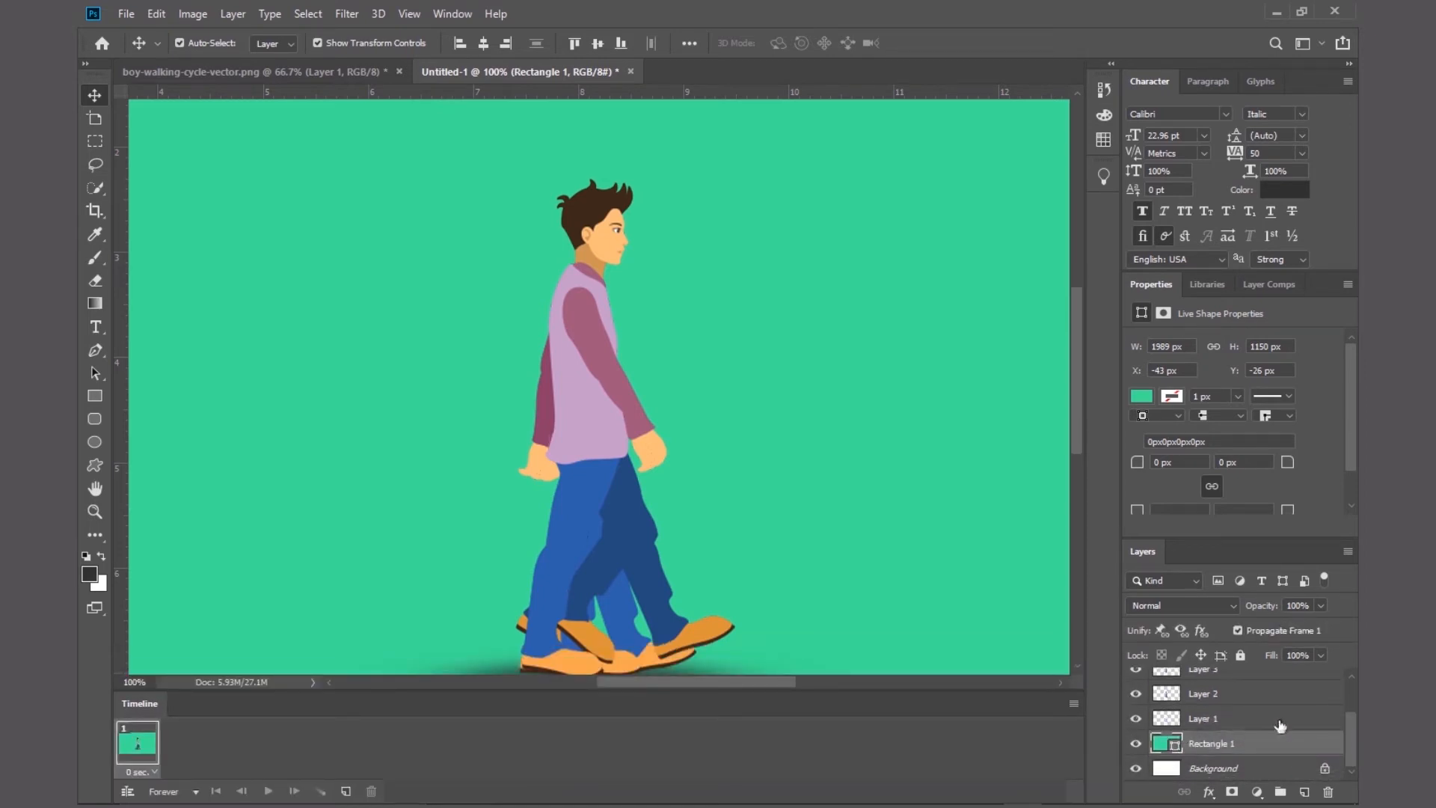
drag(1352, 739, 1352, 676)
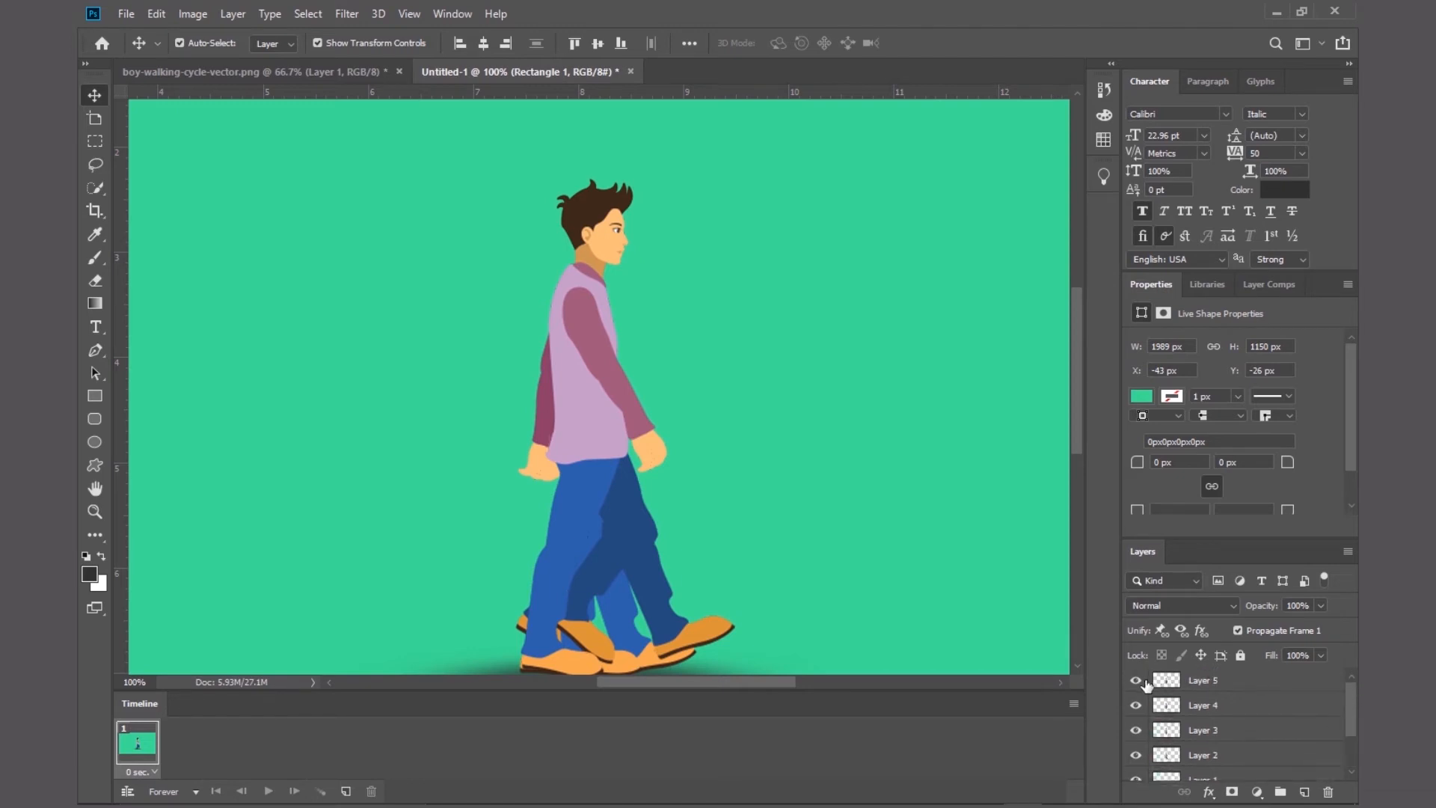
drag(1136, 681, 1135, 757)
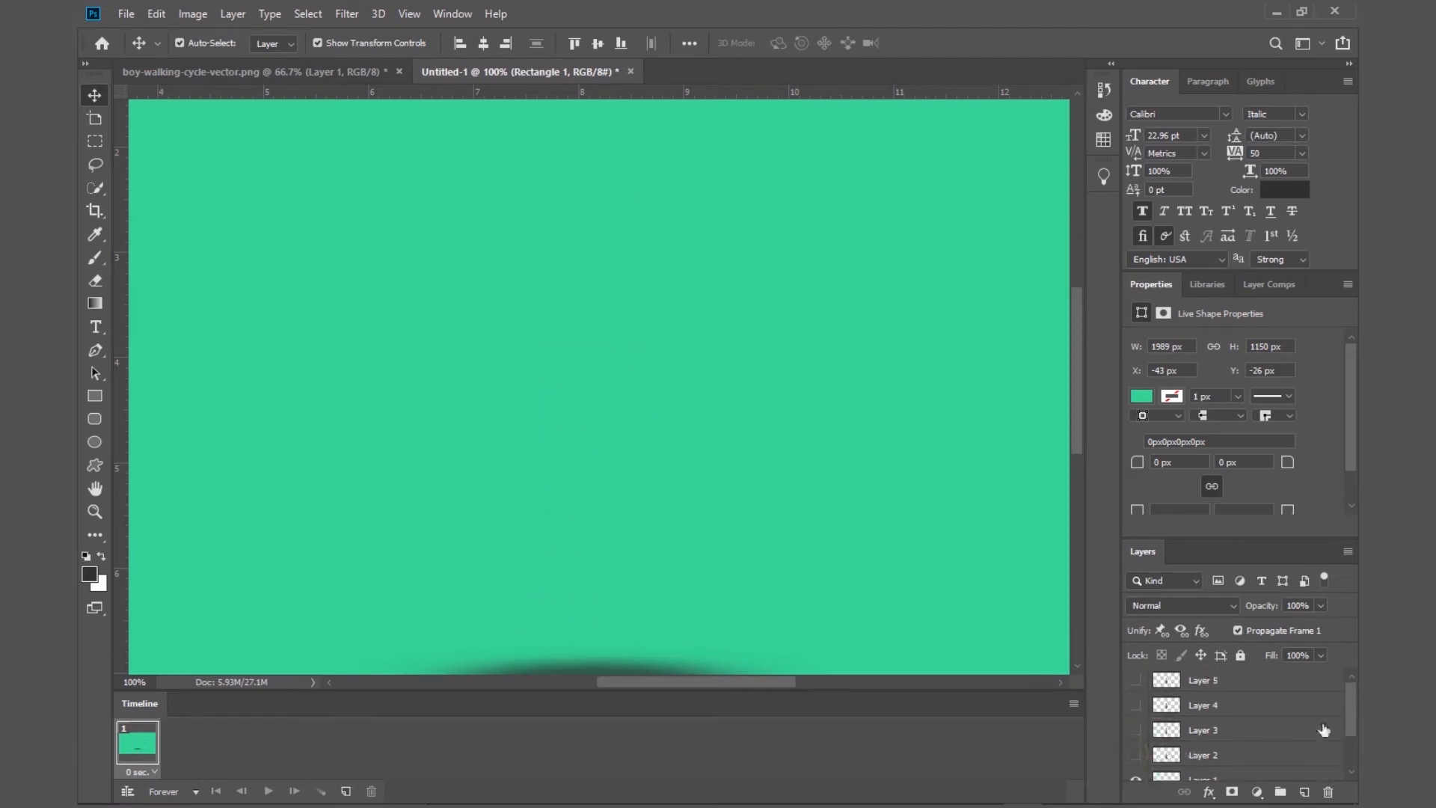
click(1136, 755)
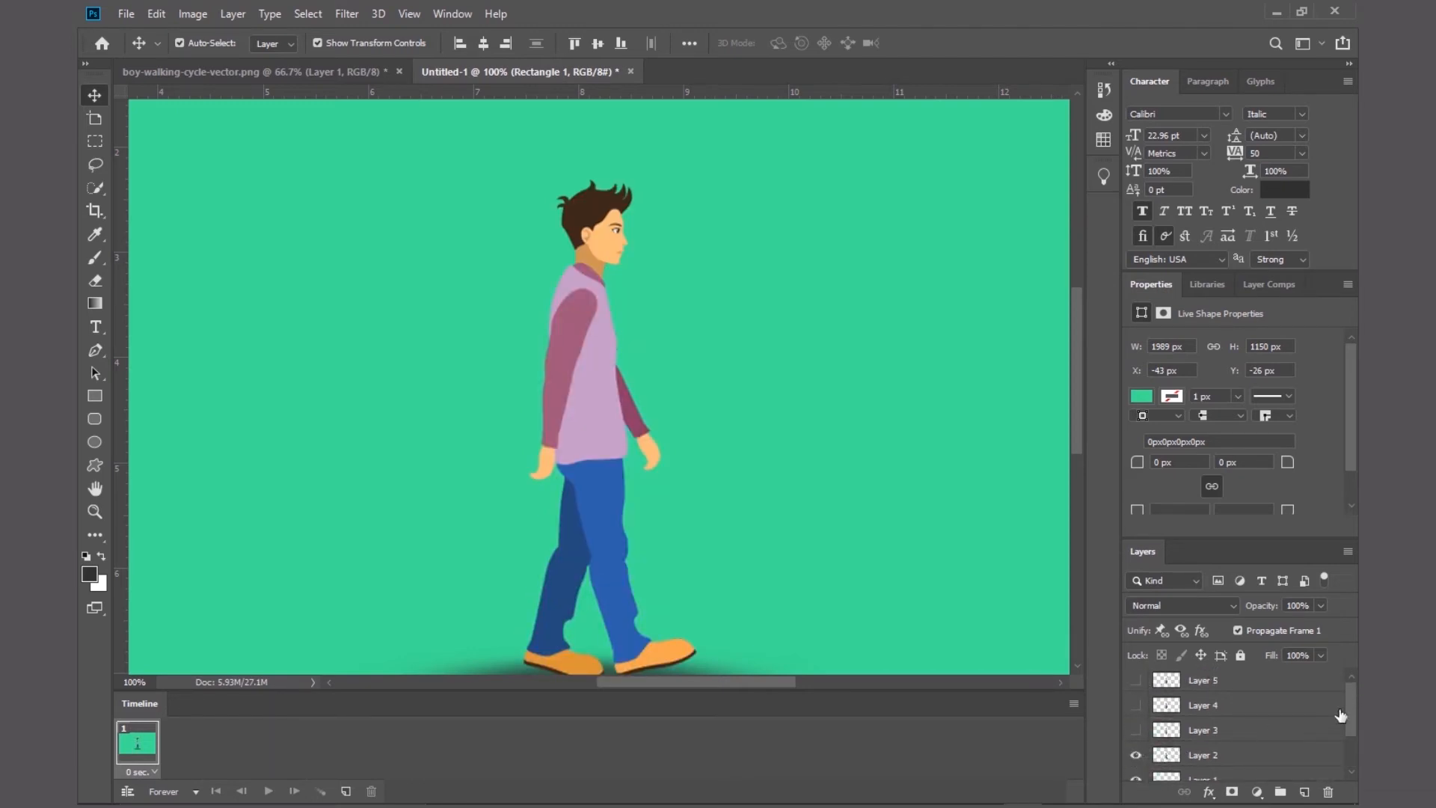
drag(1077, 419, 1077, 434)
drag(1349, 717, 1351, 718)
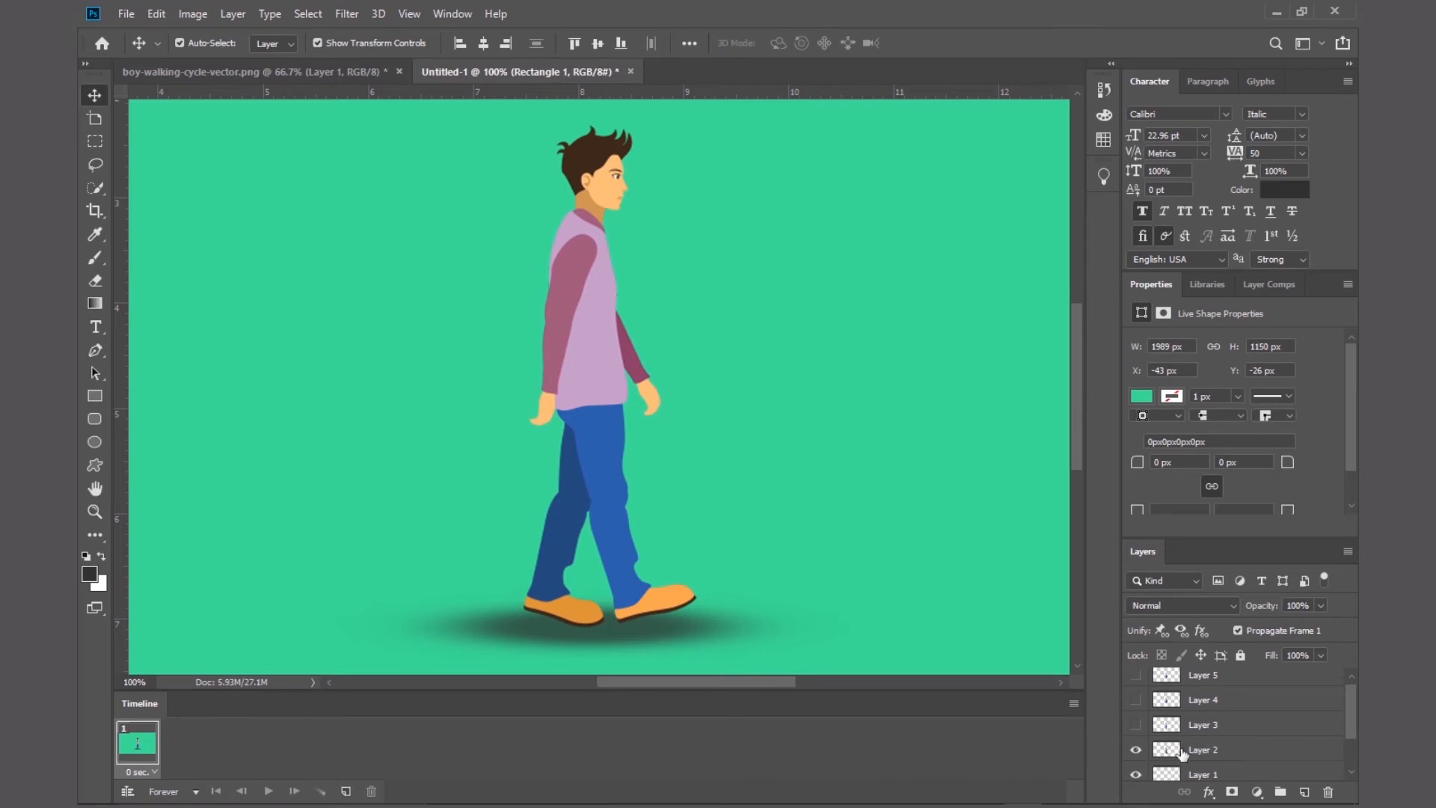
Add a second frame, hiding Layer 2 and showing Layer 3 in it
click(346, 792)
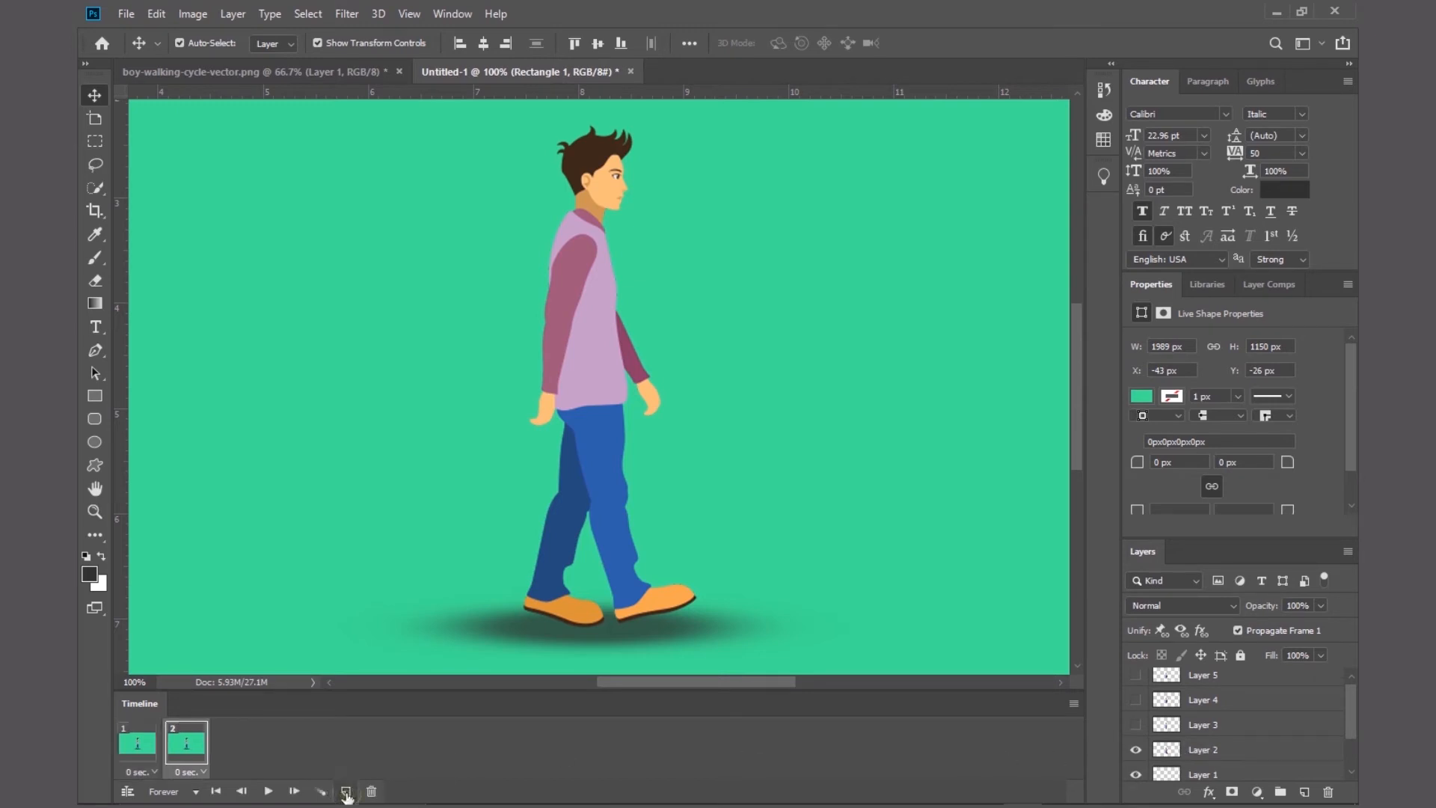
click(1135, 749)
click(1135, 725)
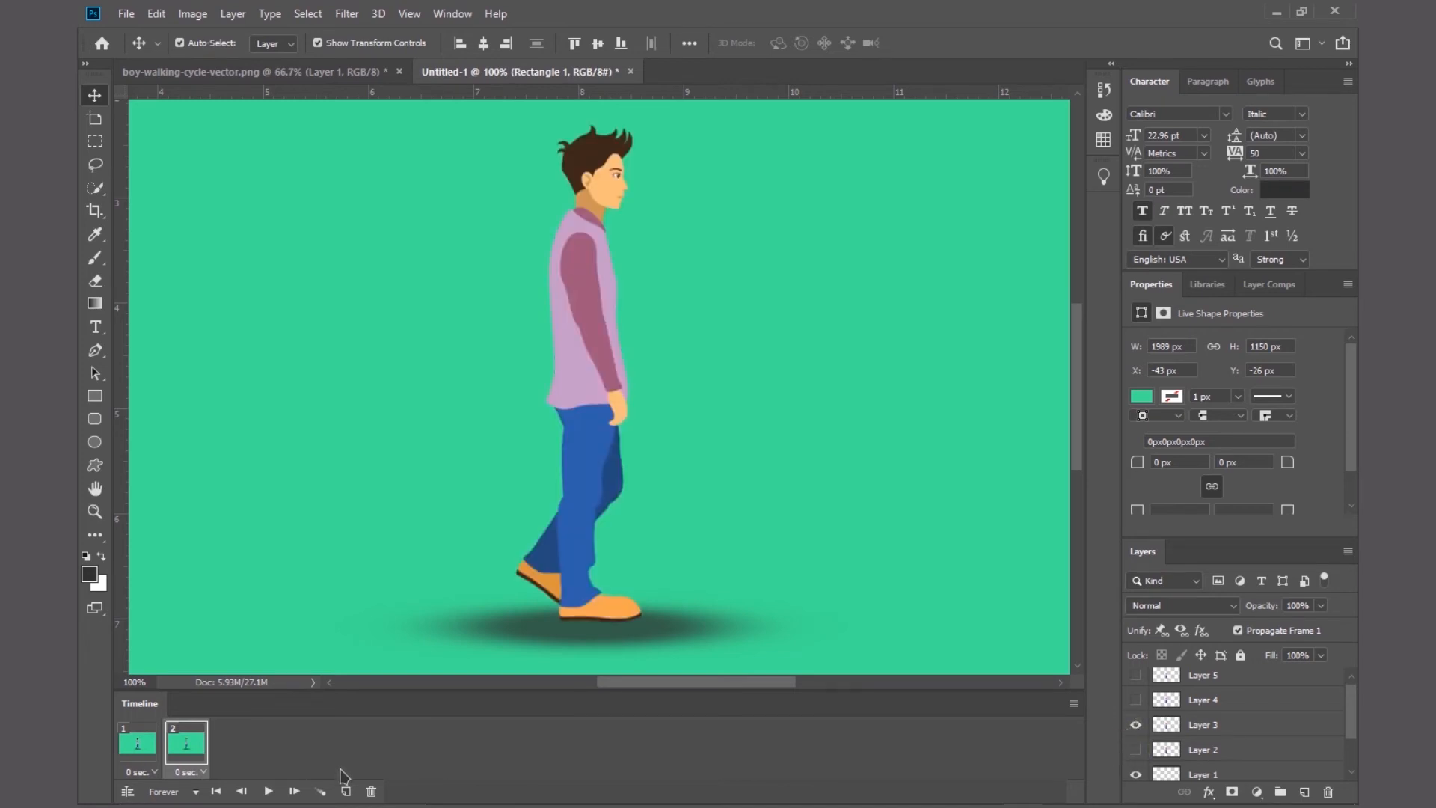
Add a third frame, hiding Layer 3 and showing Layer 4 in it
click(346, 792)
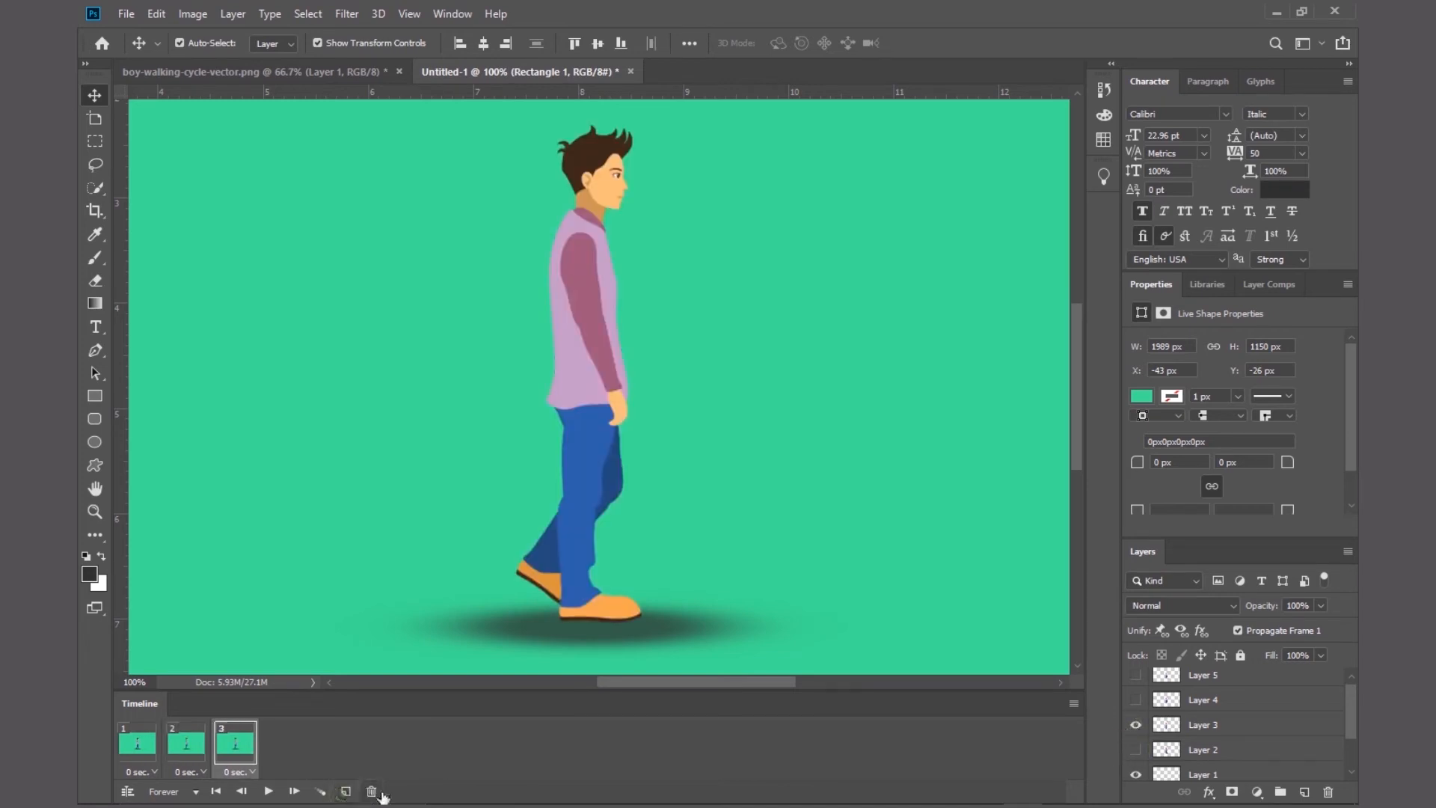
click(1135, 724)
click(1135, 700)
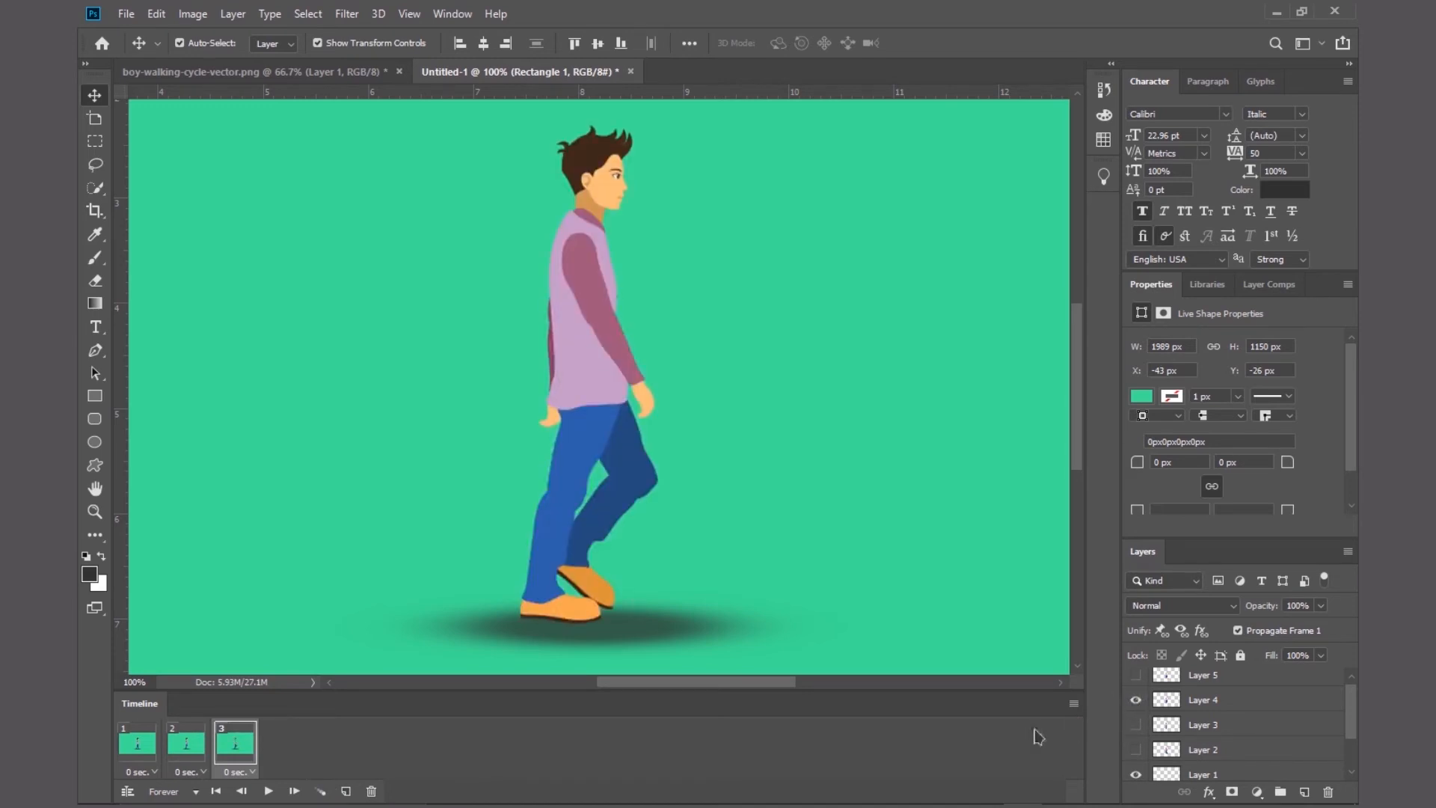
Add a fourth frame, hiding Layer 4 and showing Layer 5 in it
click(345, 792)
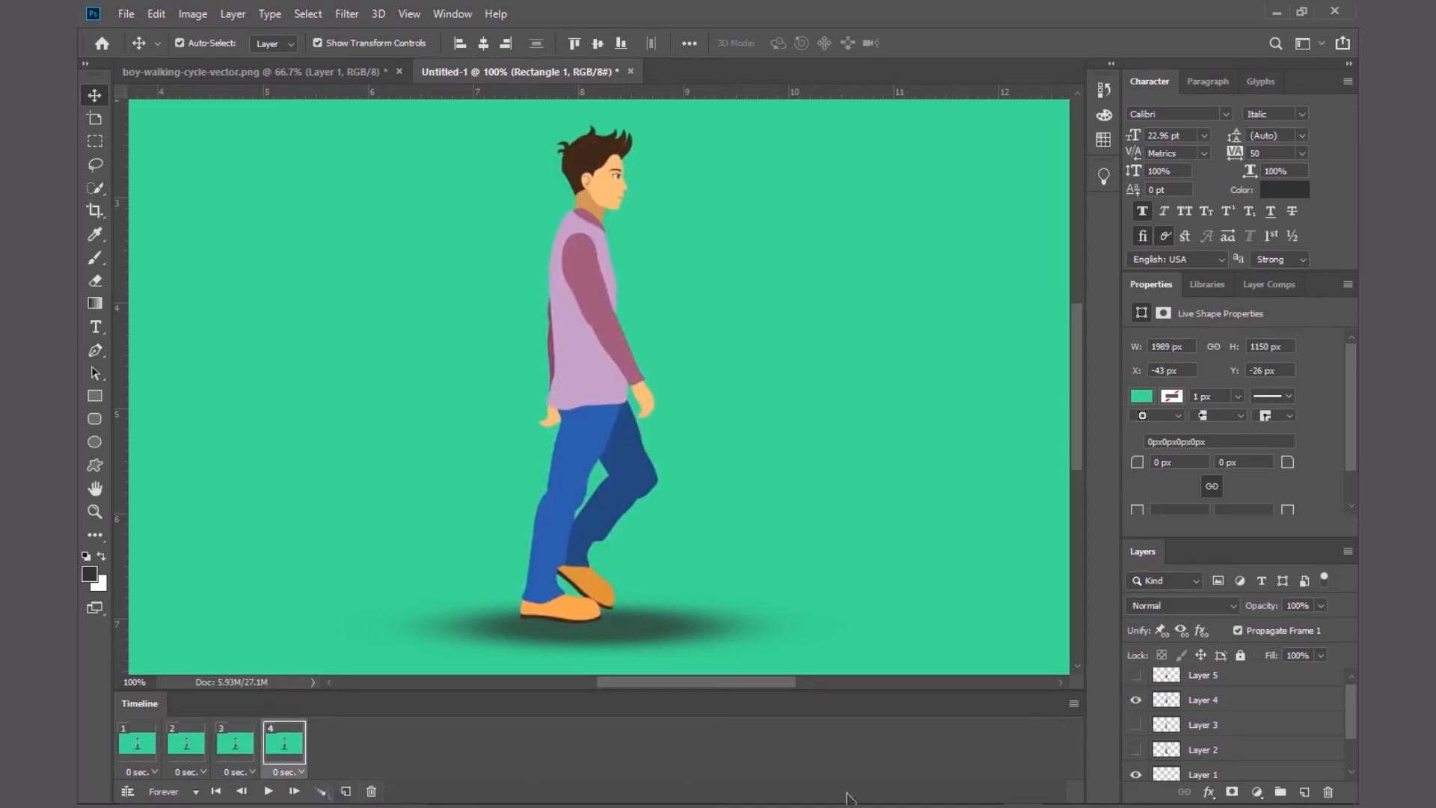
click(1134, 700)
click(1135, 675)
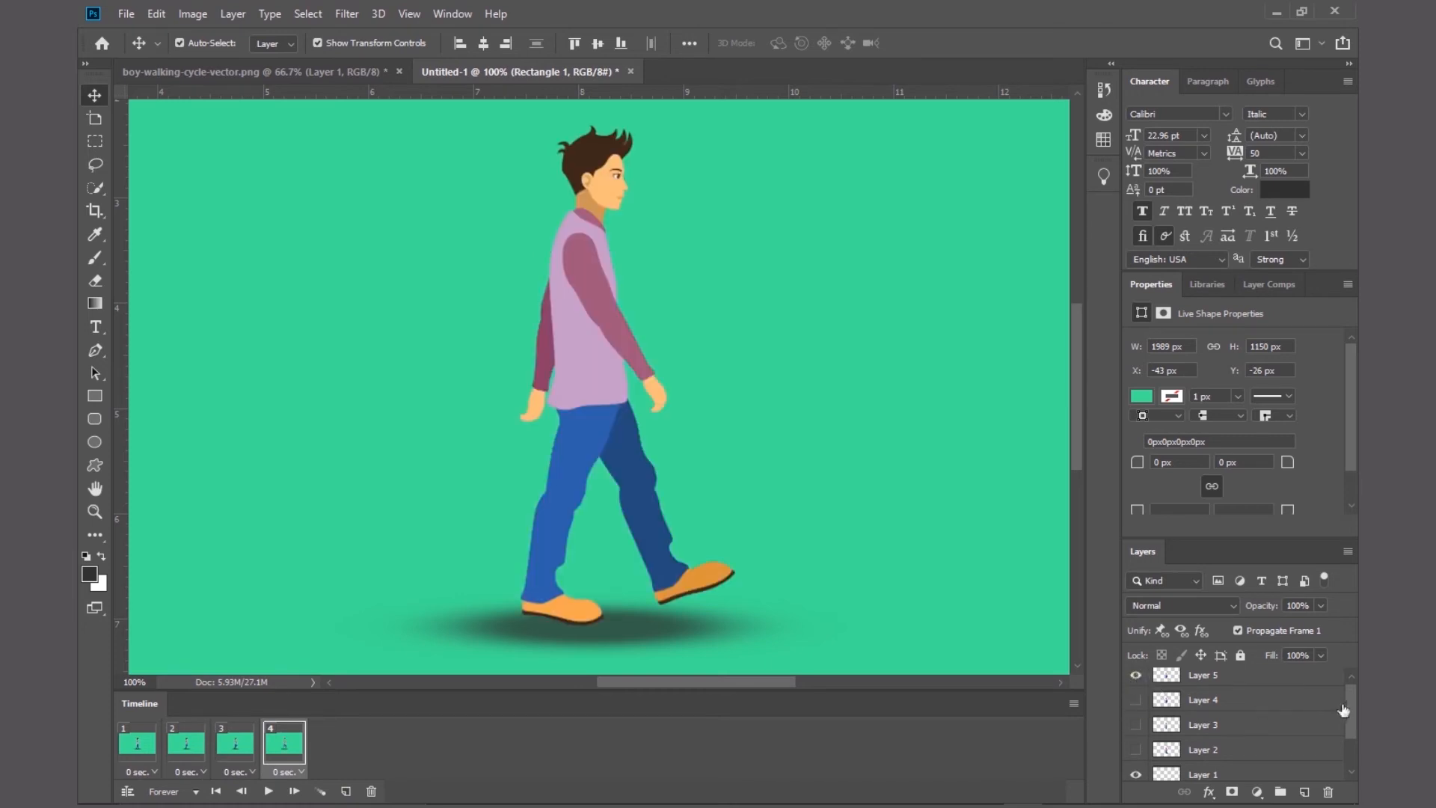
mouse_move(1353, 708)
mouse_down()
mouse_move(1353, 725)
mouse_move(1355, 697)
mouse_up()
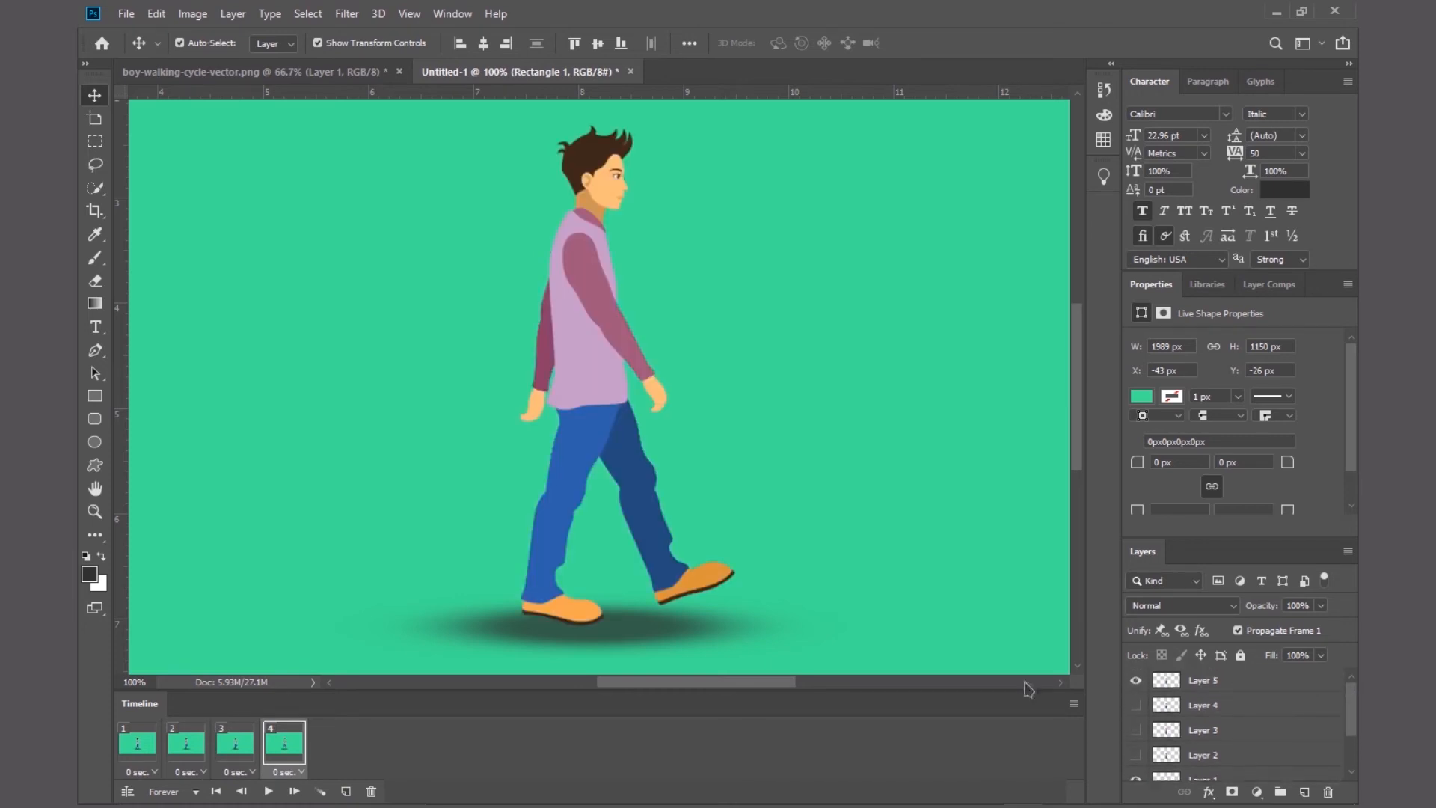
Set the delay of all four frames to 0.2 seconds and the animation looping to Forever
click(145, 774)
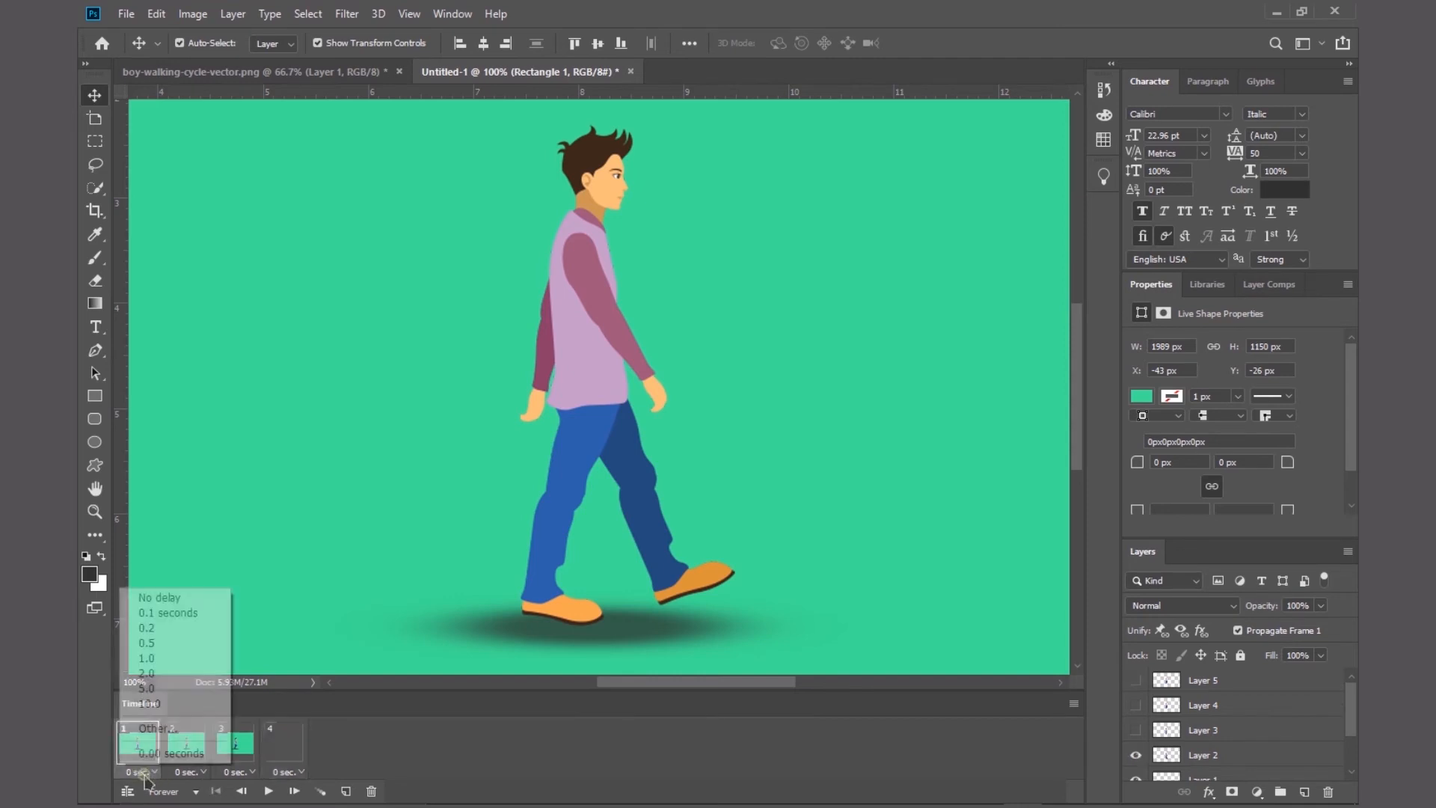
click(159, 629)
click(193, 773)
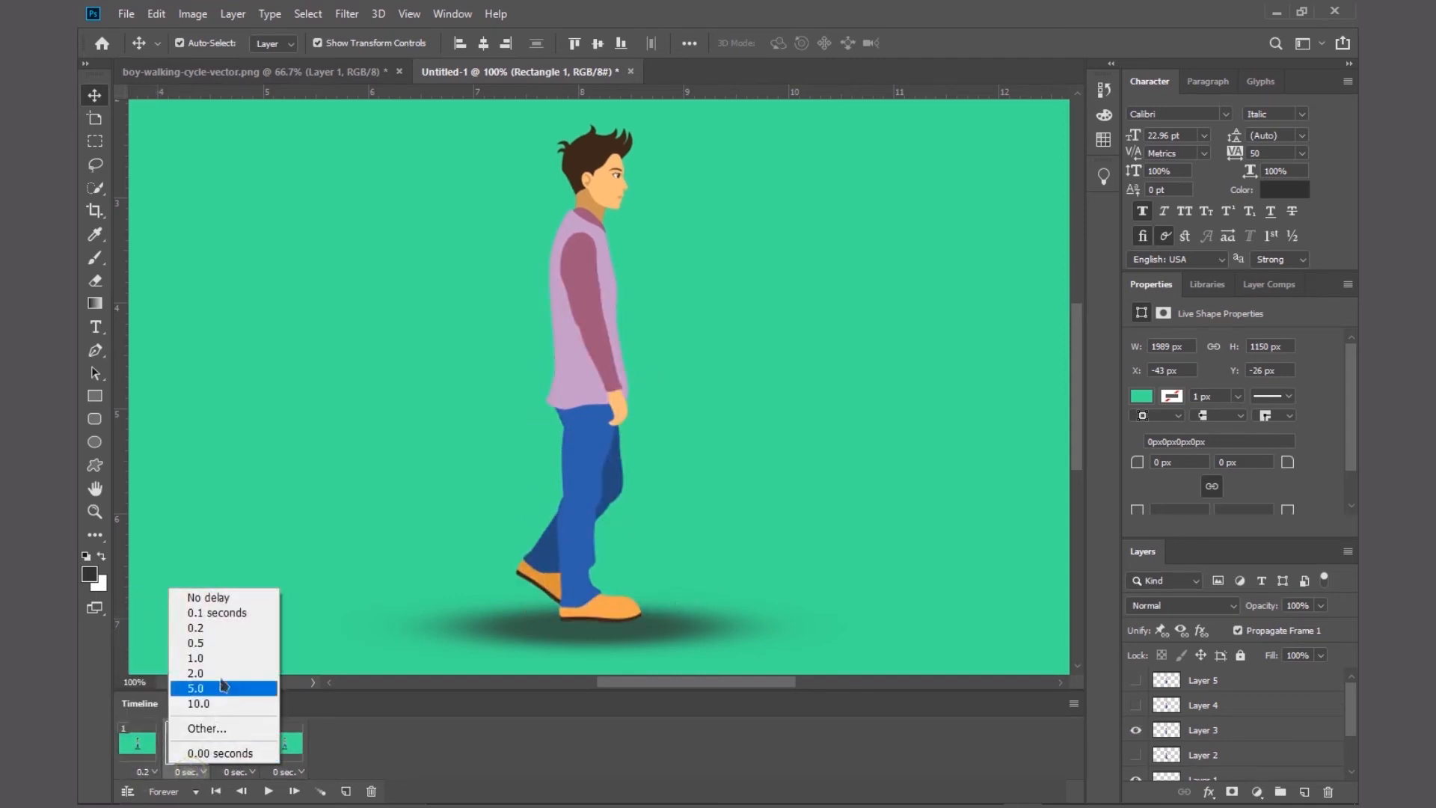
click(213, 628)
click(238, 775)
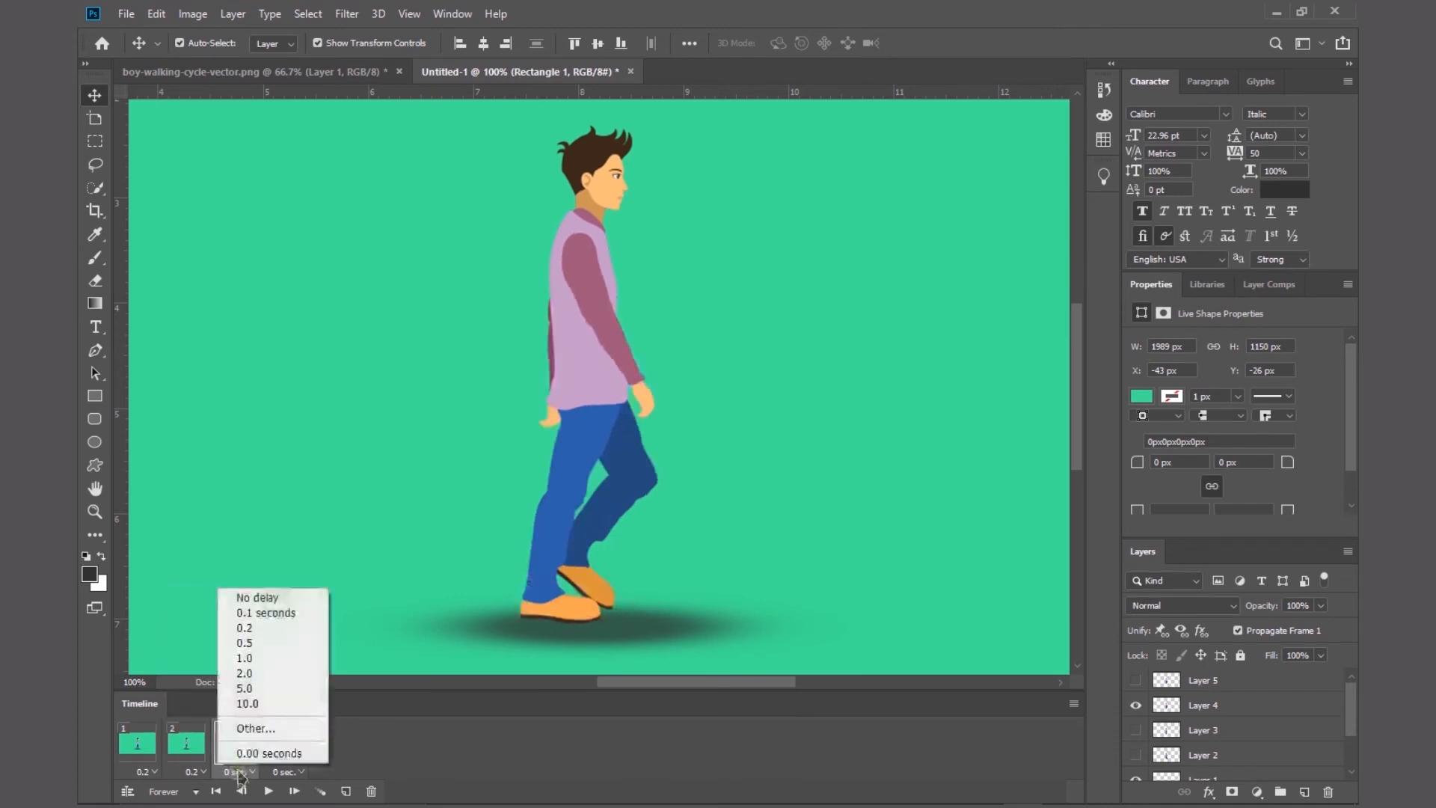
click(249, 628)
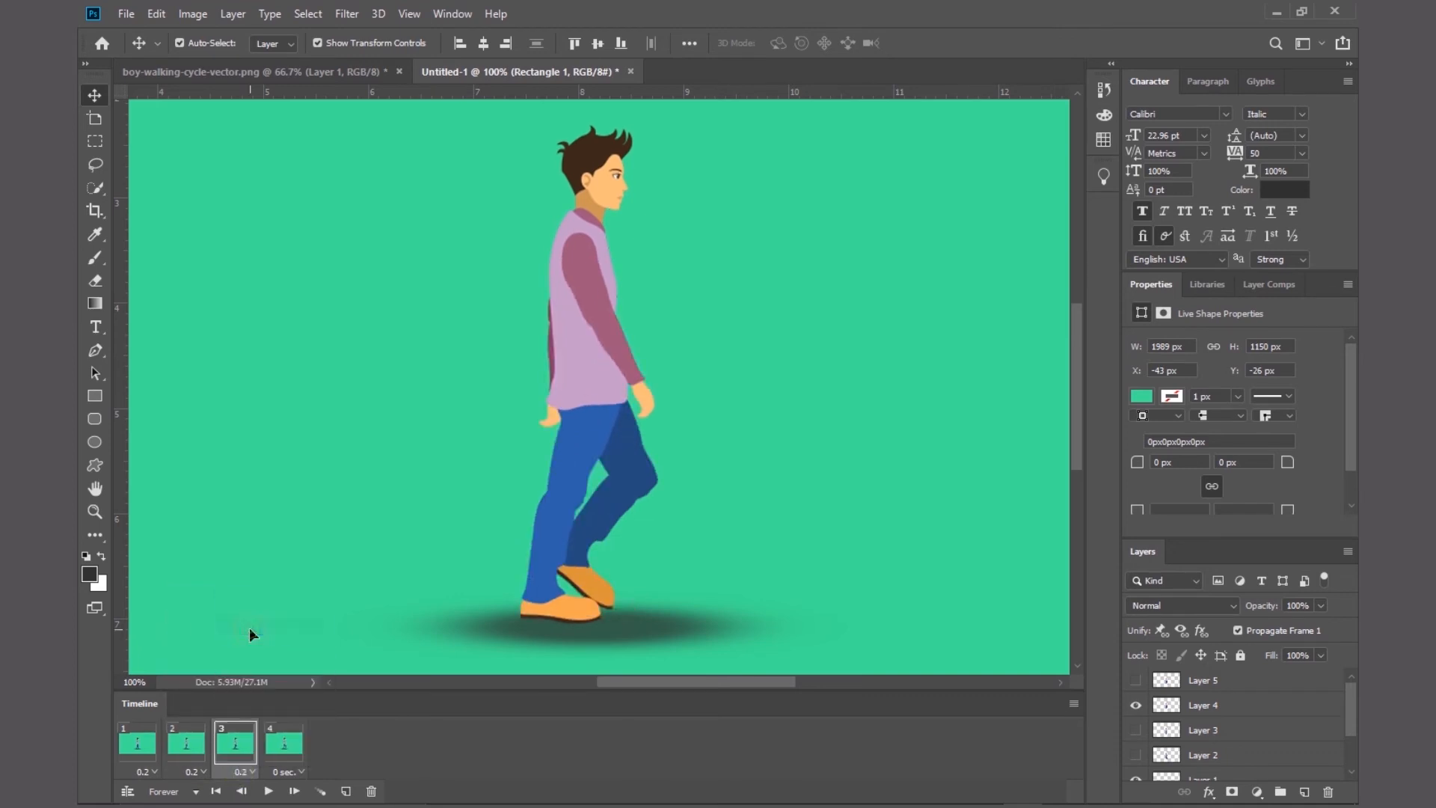
click(284, 773)
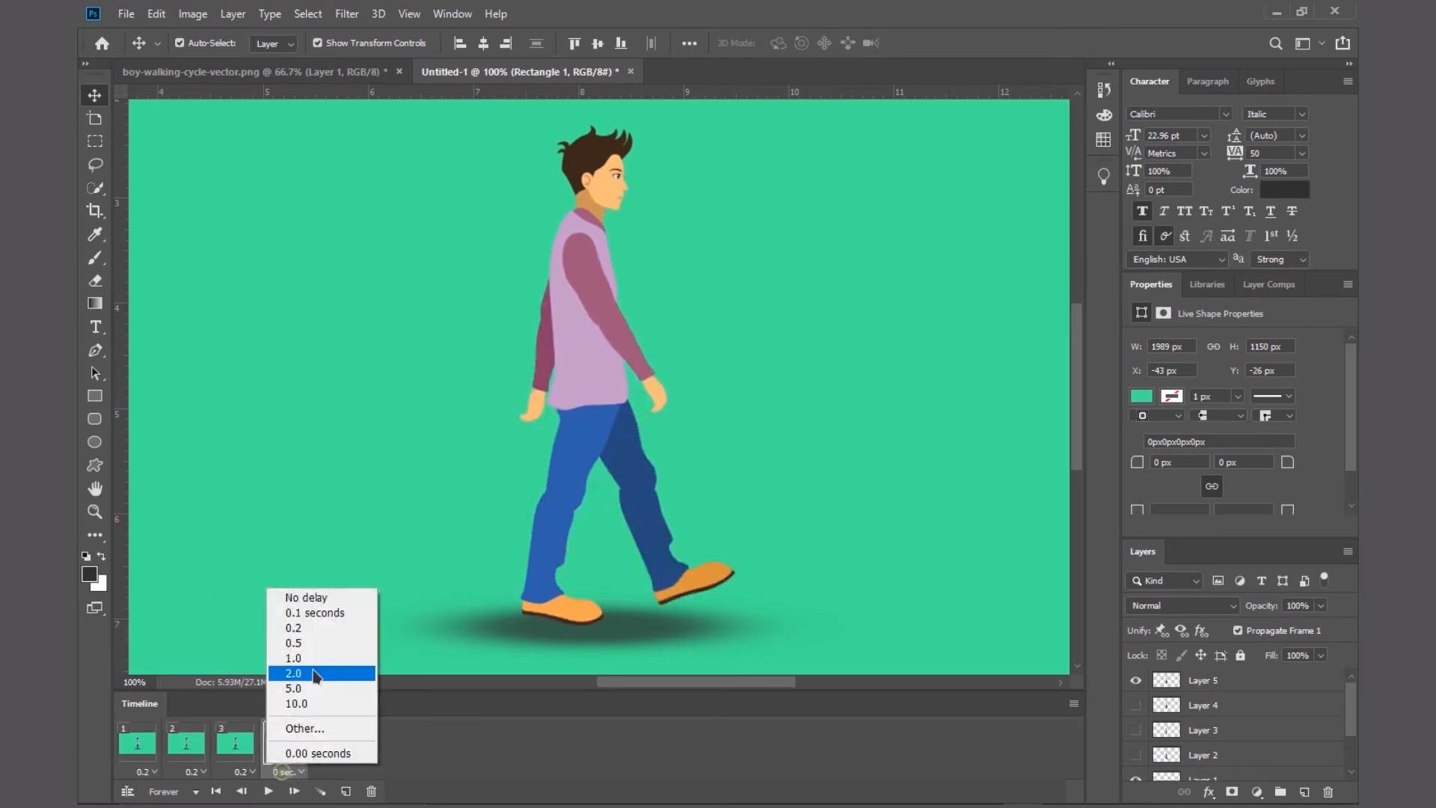
click(314, 628)
click(193, 792)
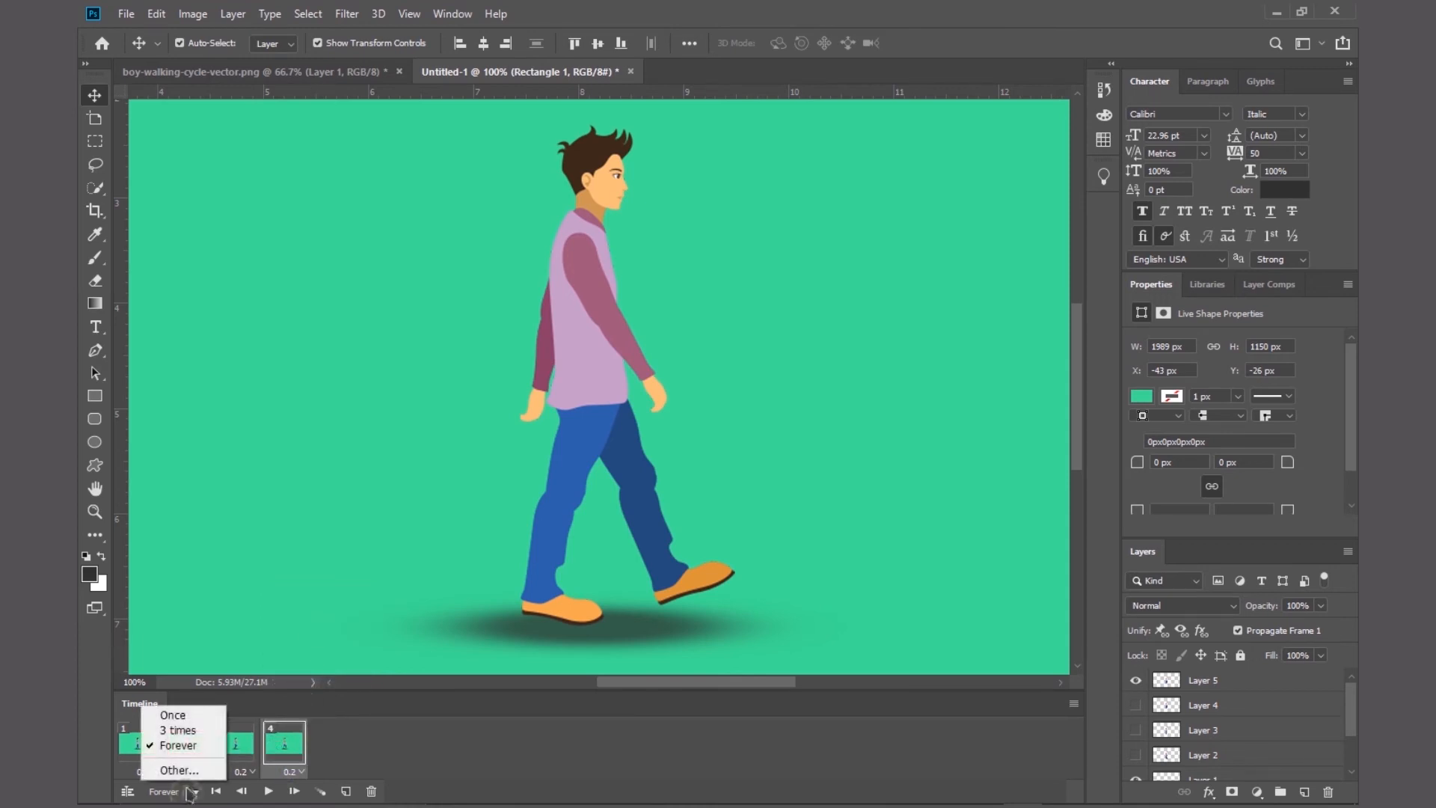
click(182, 750)
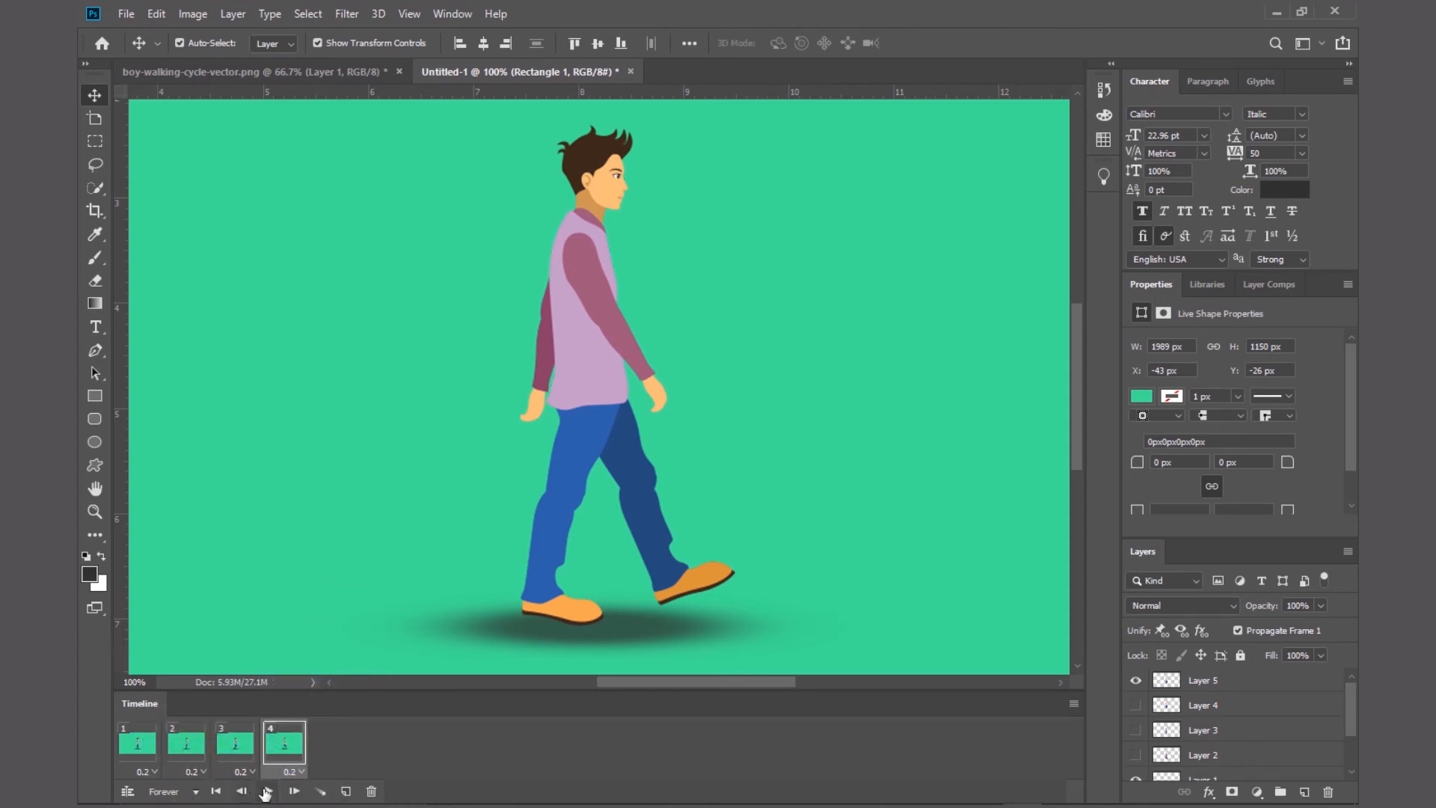
Play the walking animation to check its motion, close up and with the whole canvas in view, and stop it
click(267, 792)
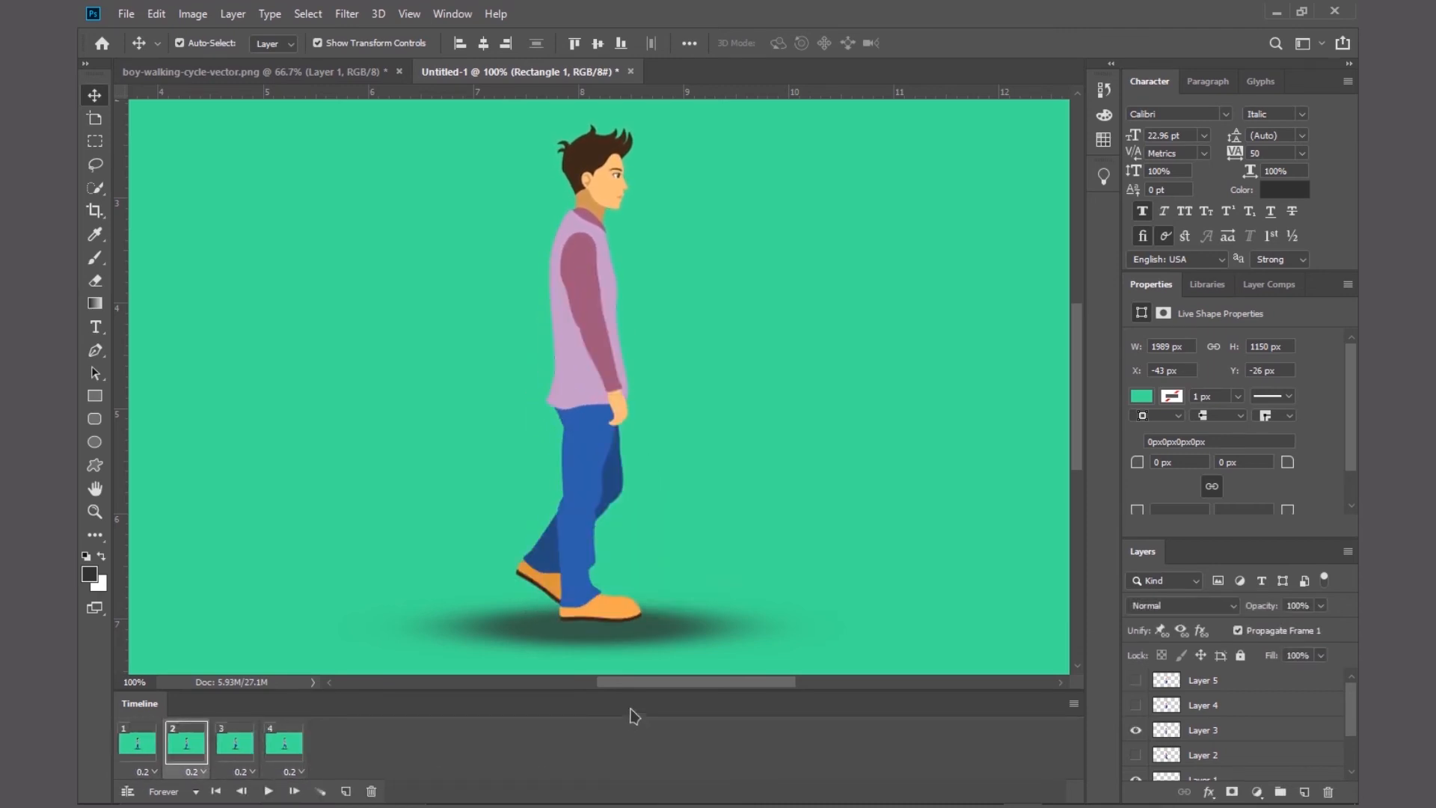
click(96, 513)
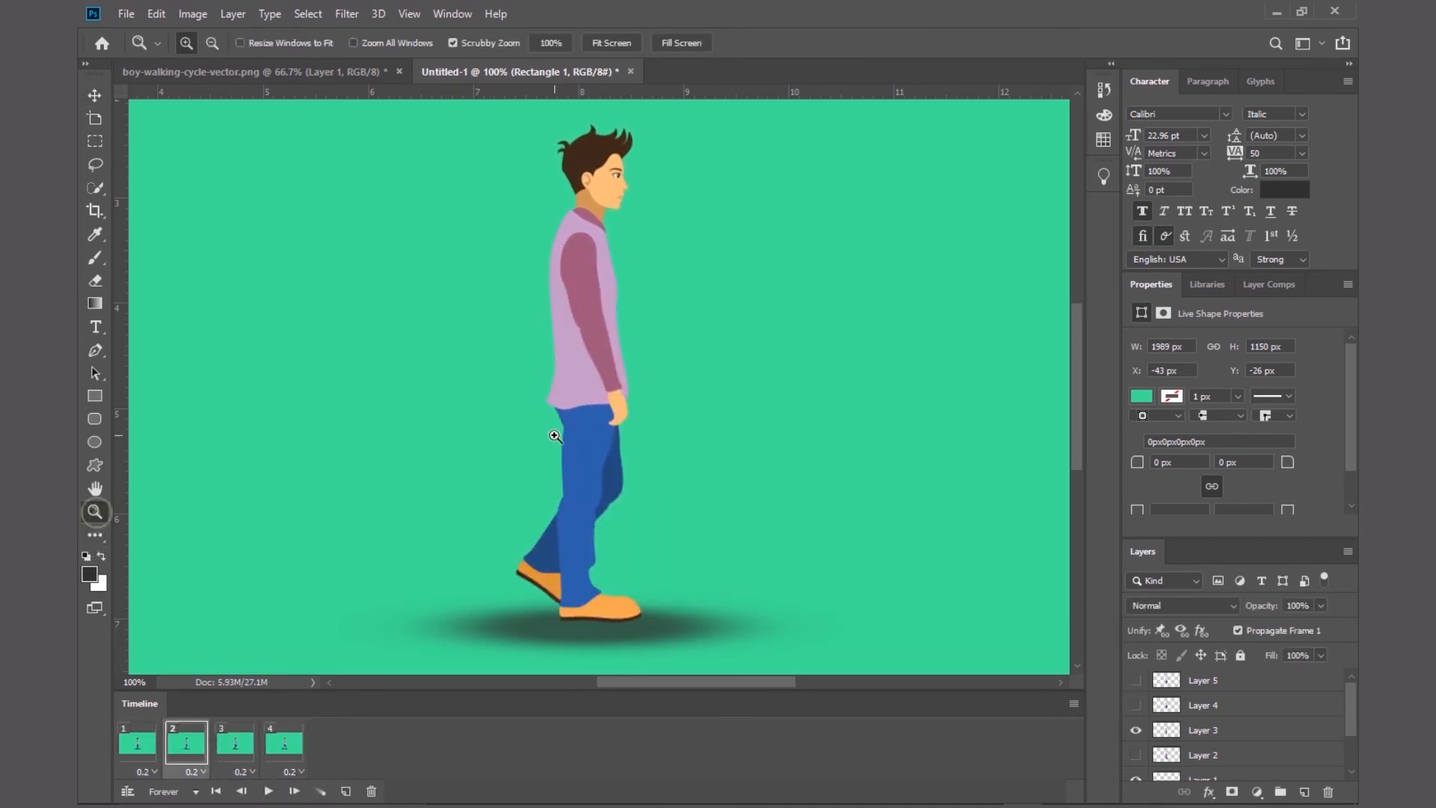
alt+click(600, 417)
alt+click(598, 427)
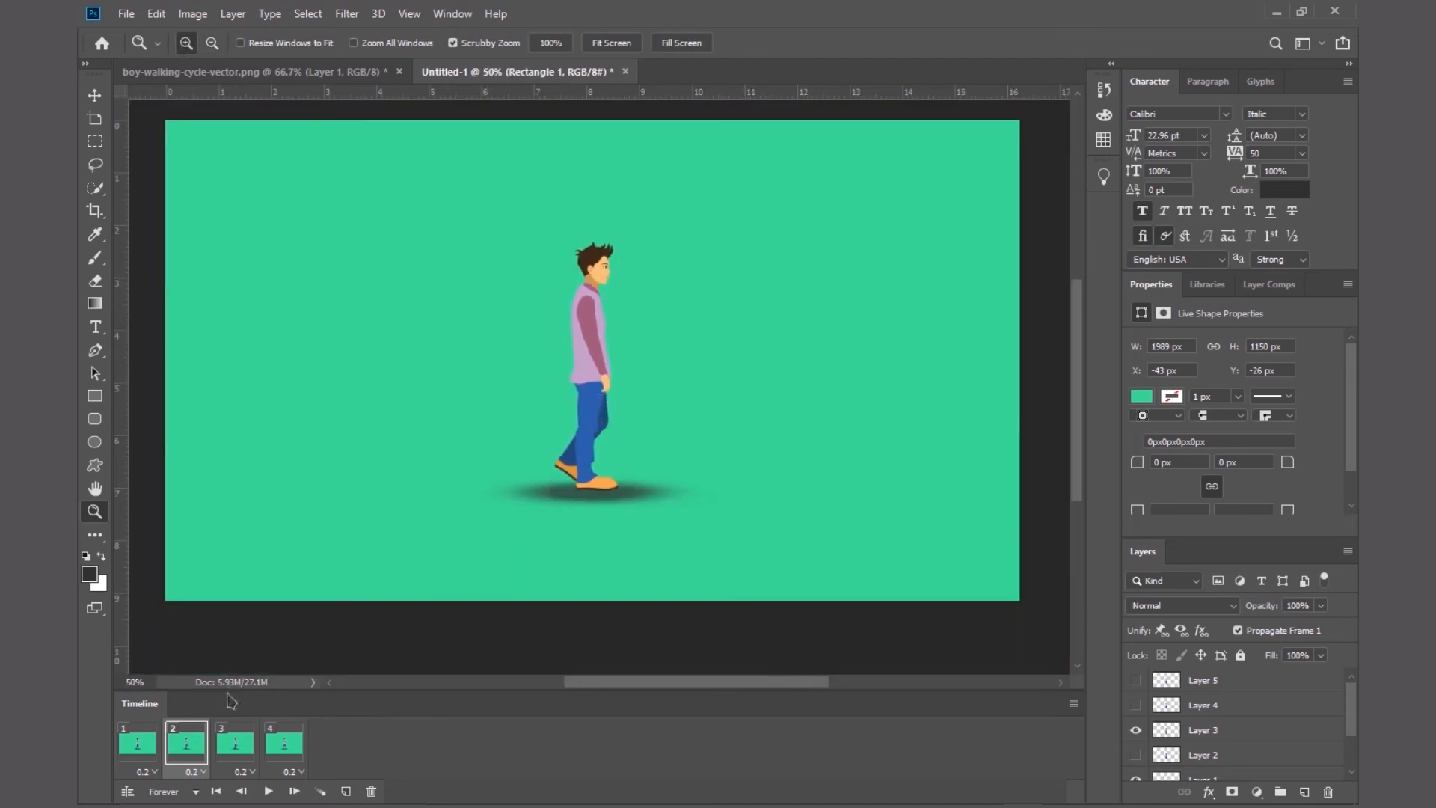
click(266, 794)
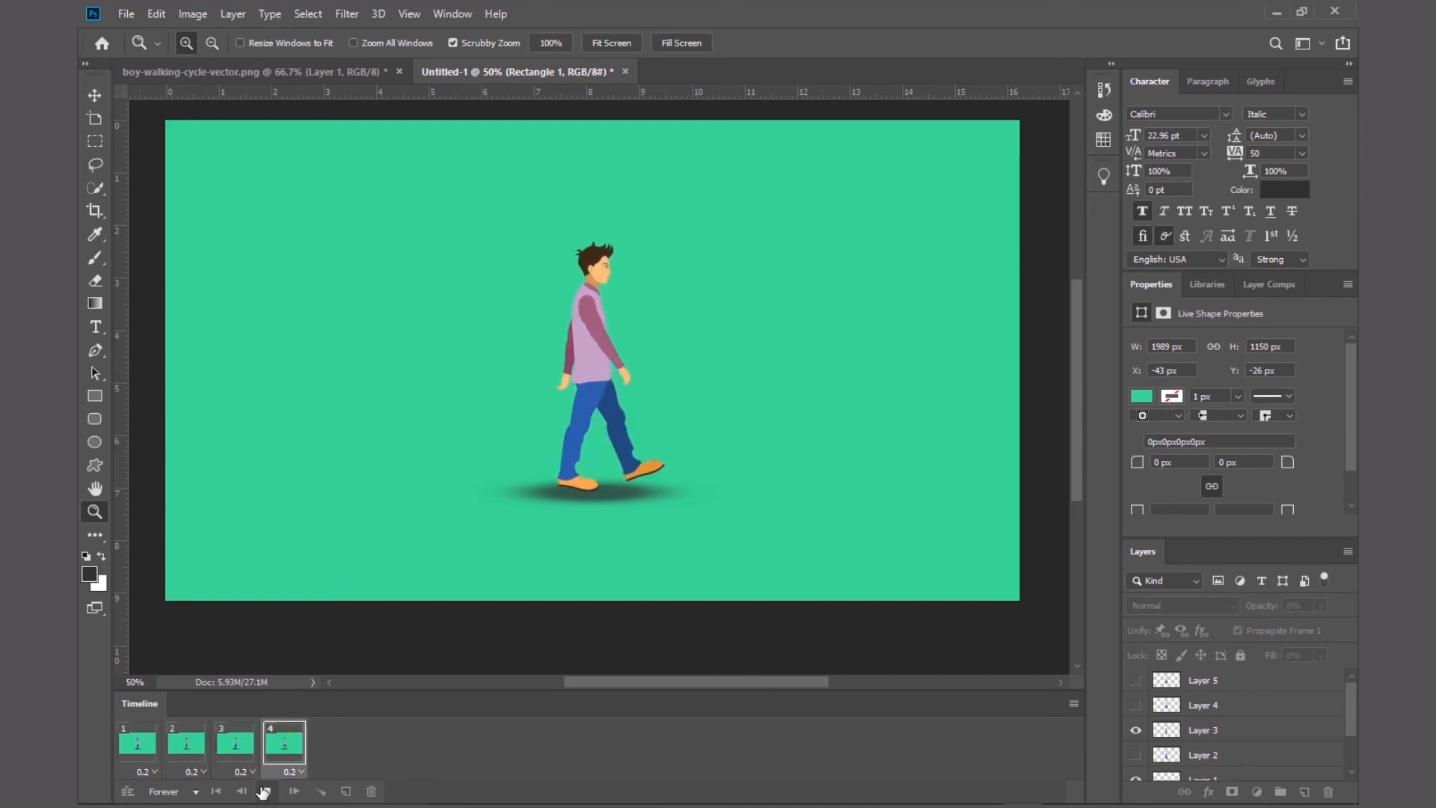
click(263, 792)
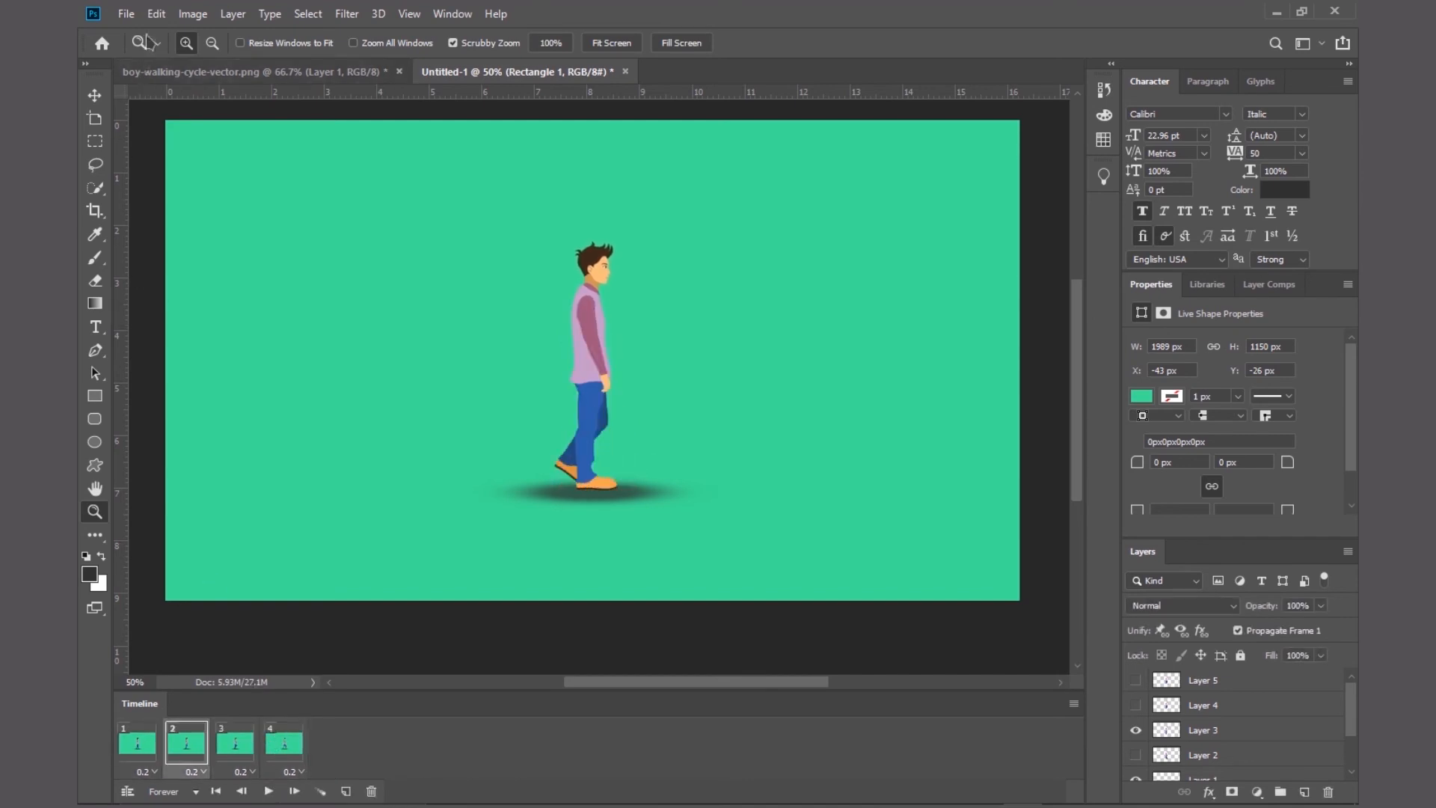
Start a Save for Web (Legacy) export with GIF as the format and the [Unnamed] preset
click(127, 14)
mouse_move(156, 262)
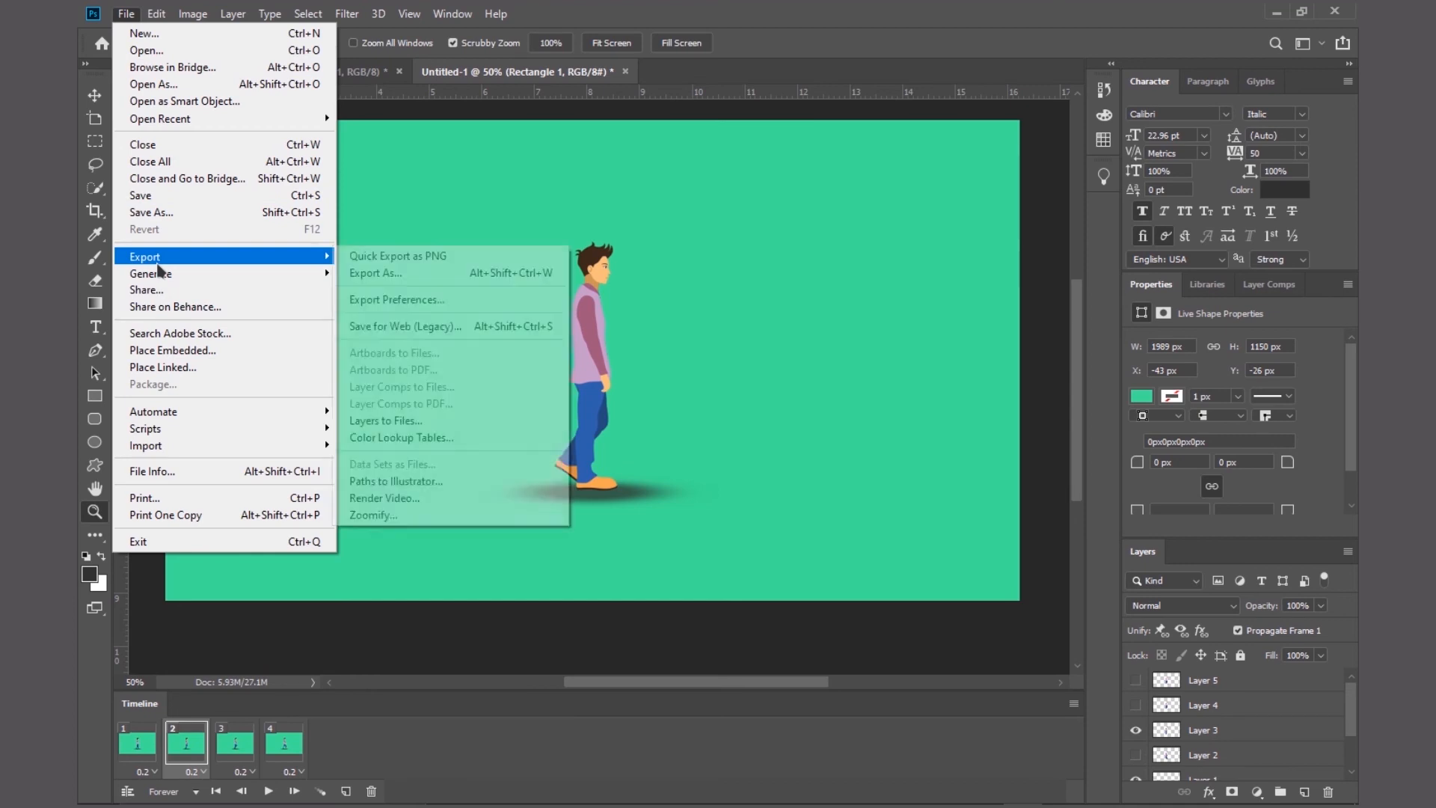
click(429, 329)
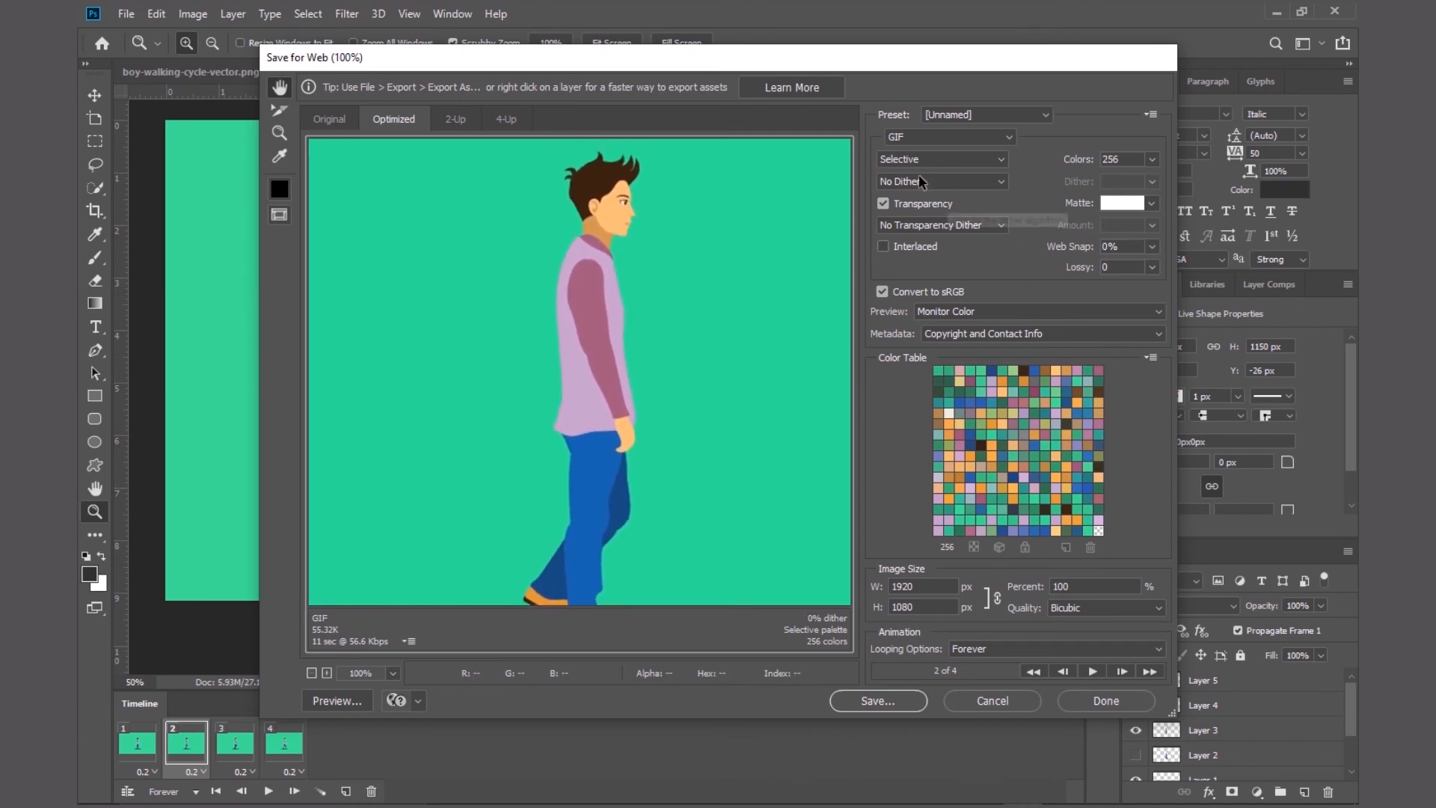
click(926, 139)
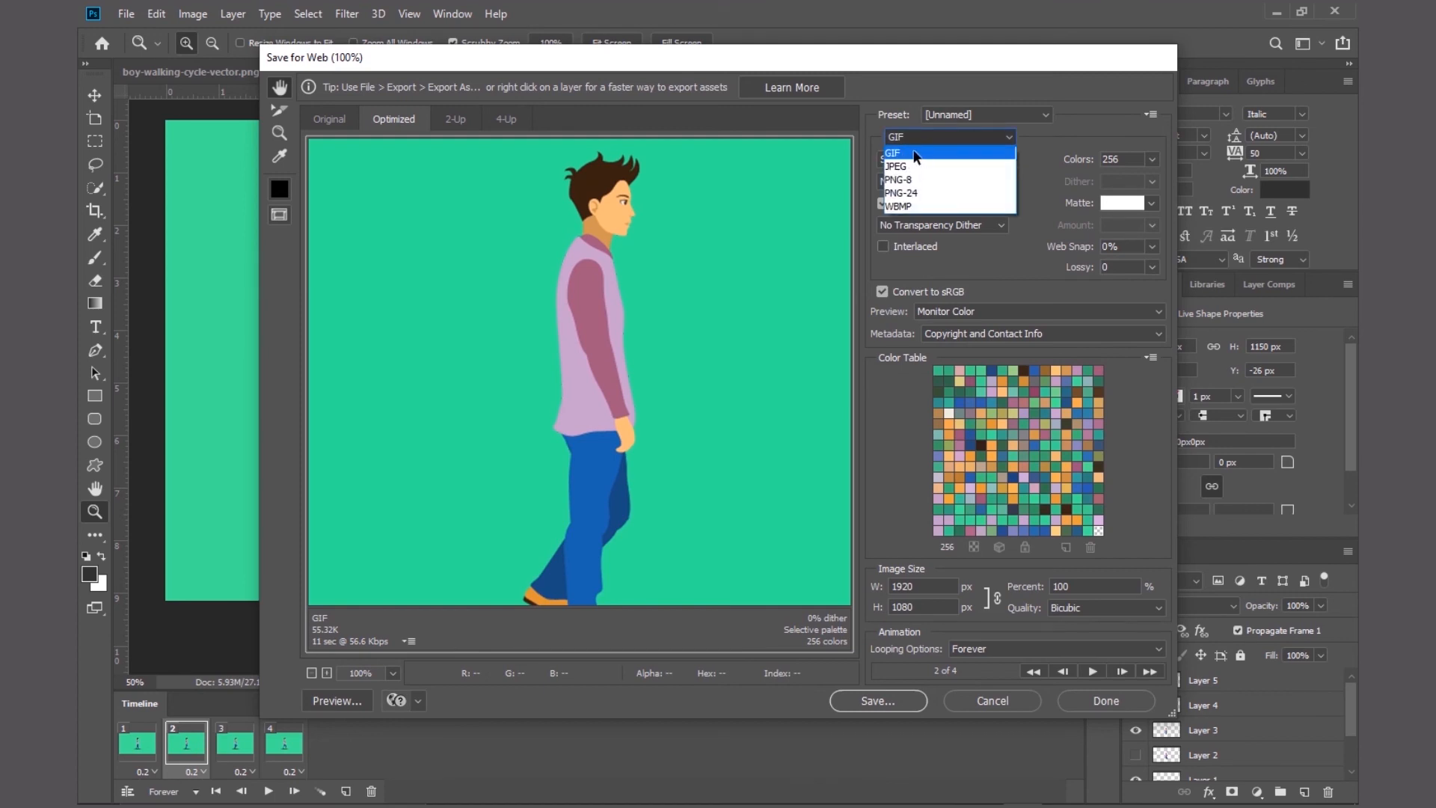
click(914, 152)
click(988, 116)
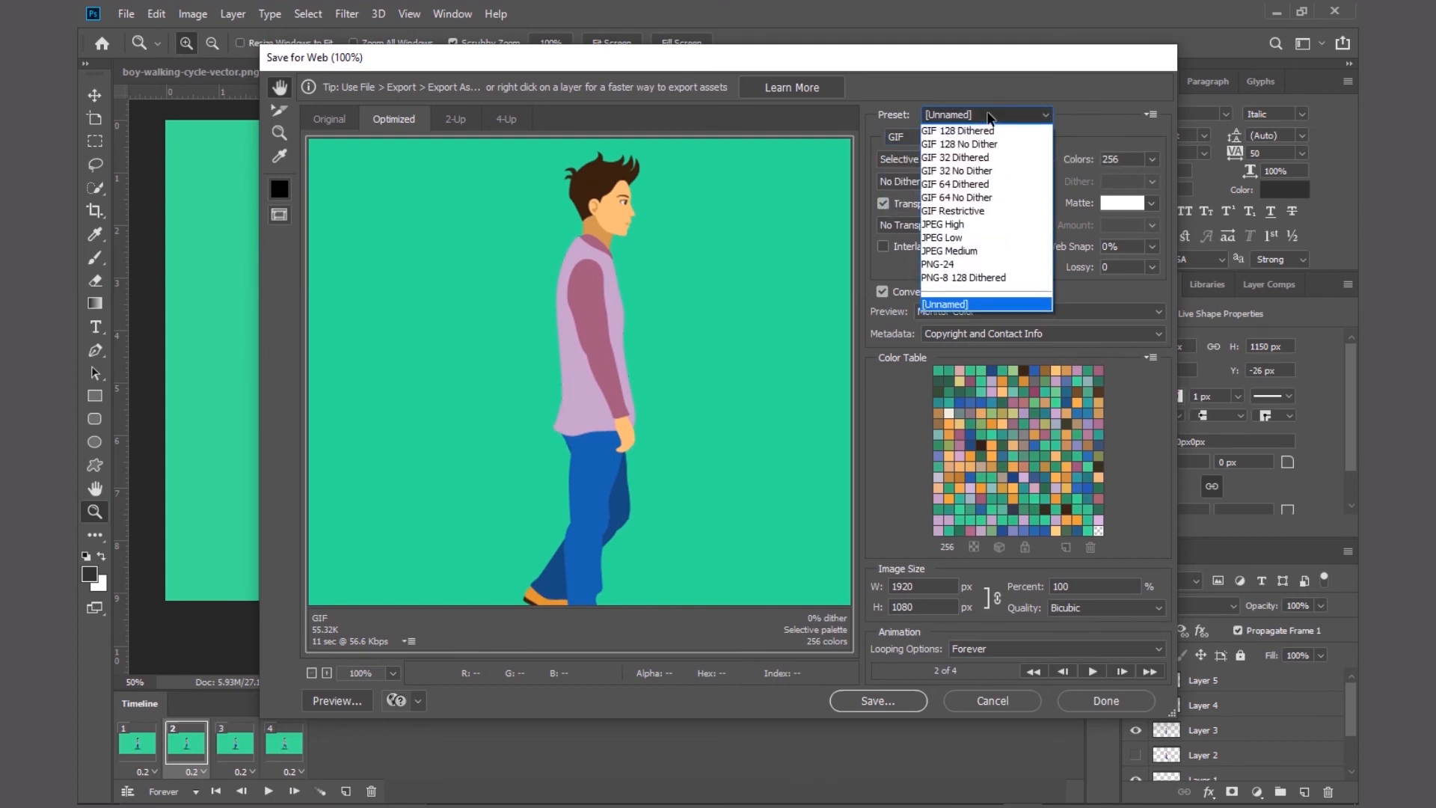
click(956, 304)
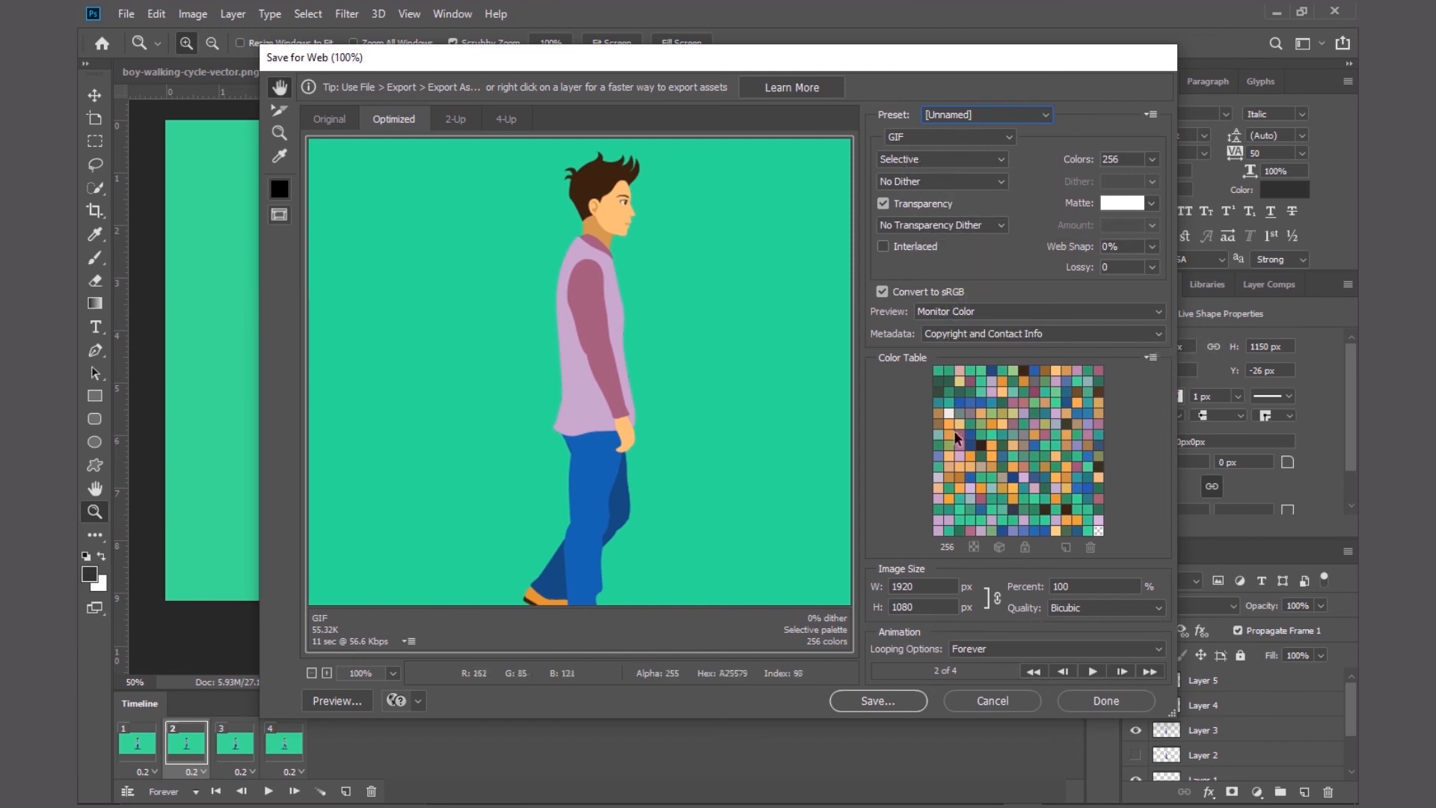
Save the exported animation under the file name "Gif walking" on the Pixacre (E:) drive
click(879, 701)
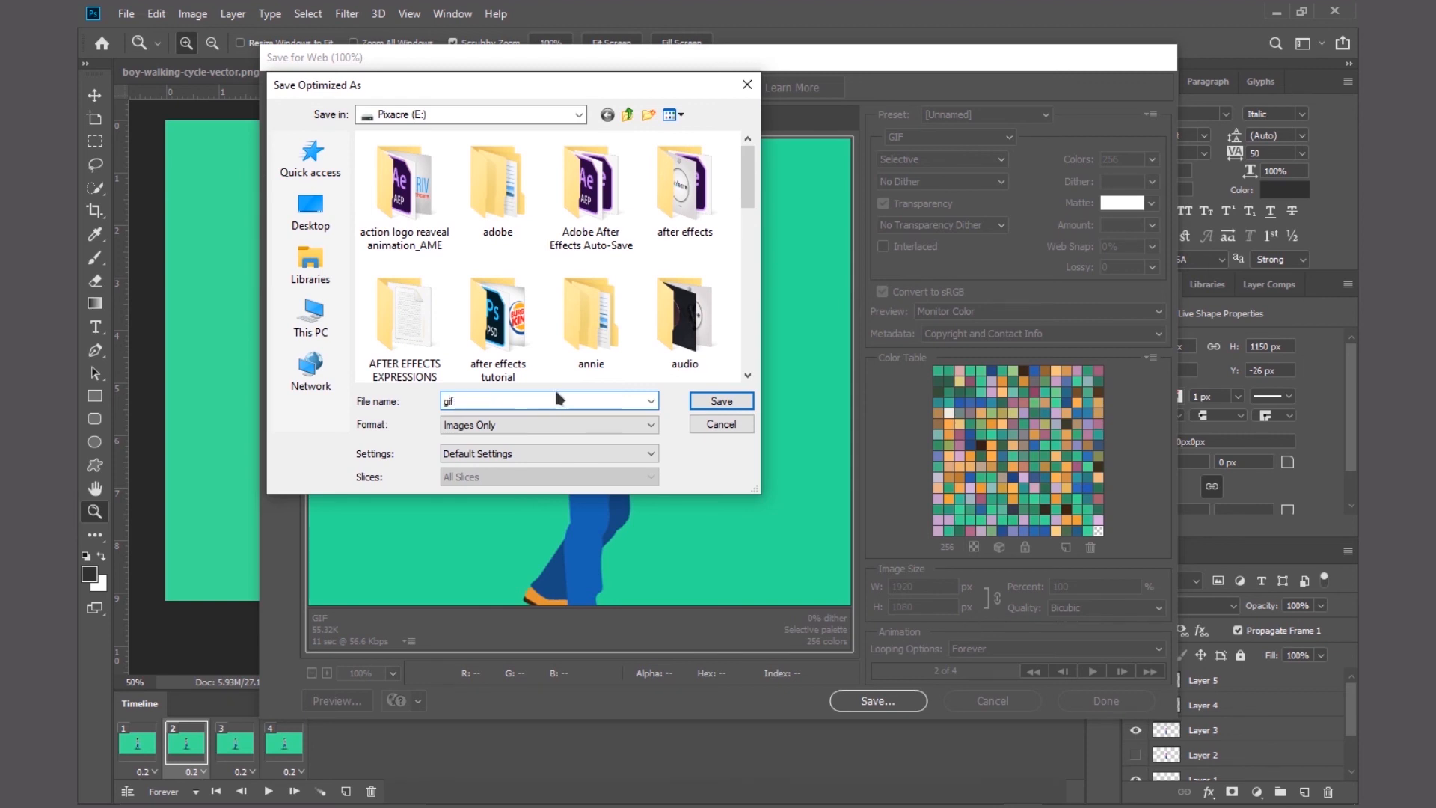
click(446, 400)
key(BackSpace)
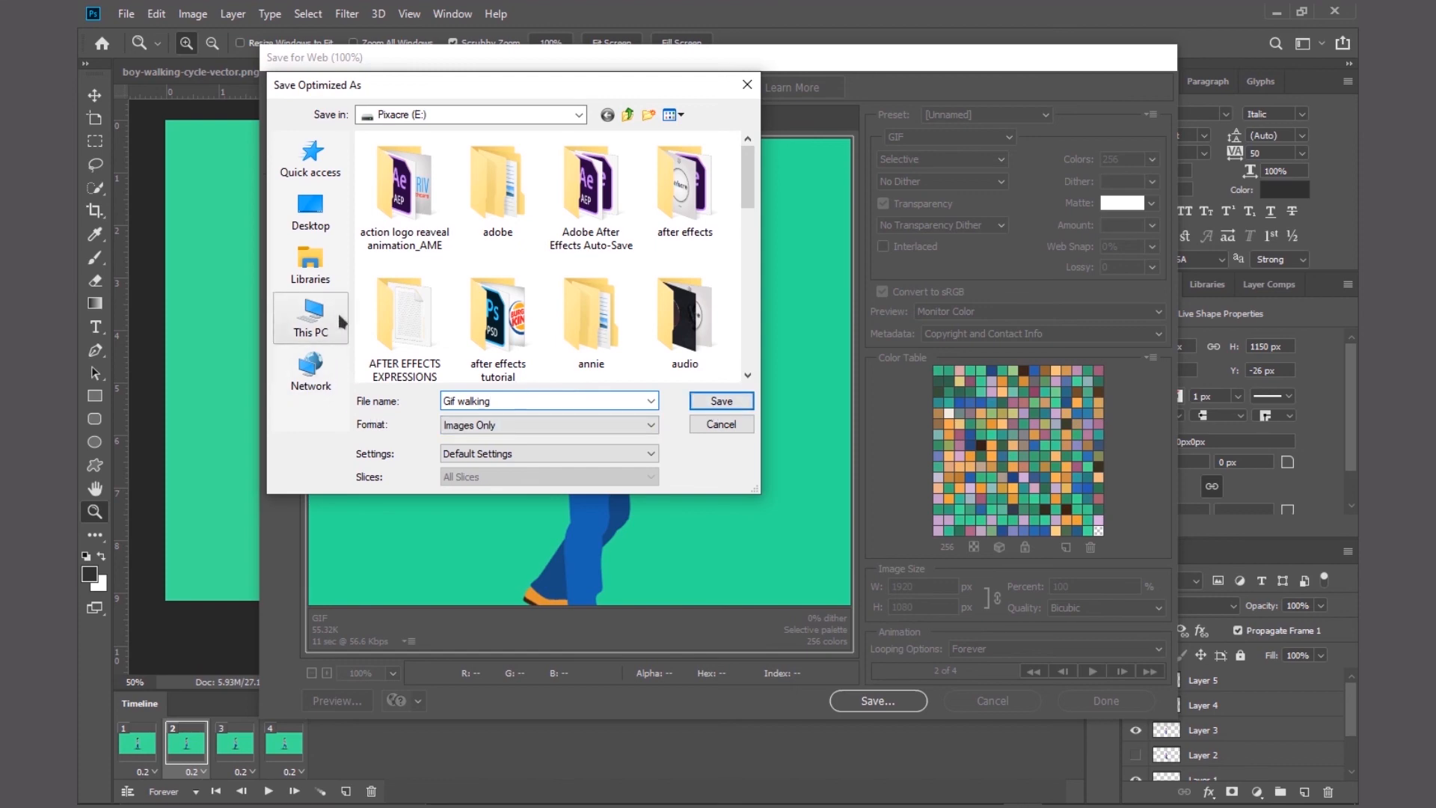
click(720, 401)
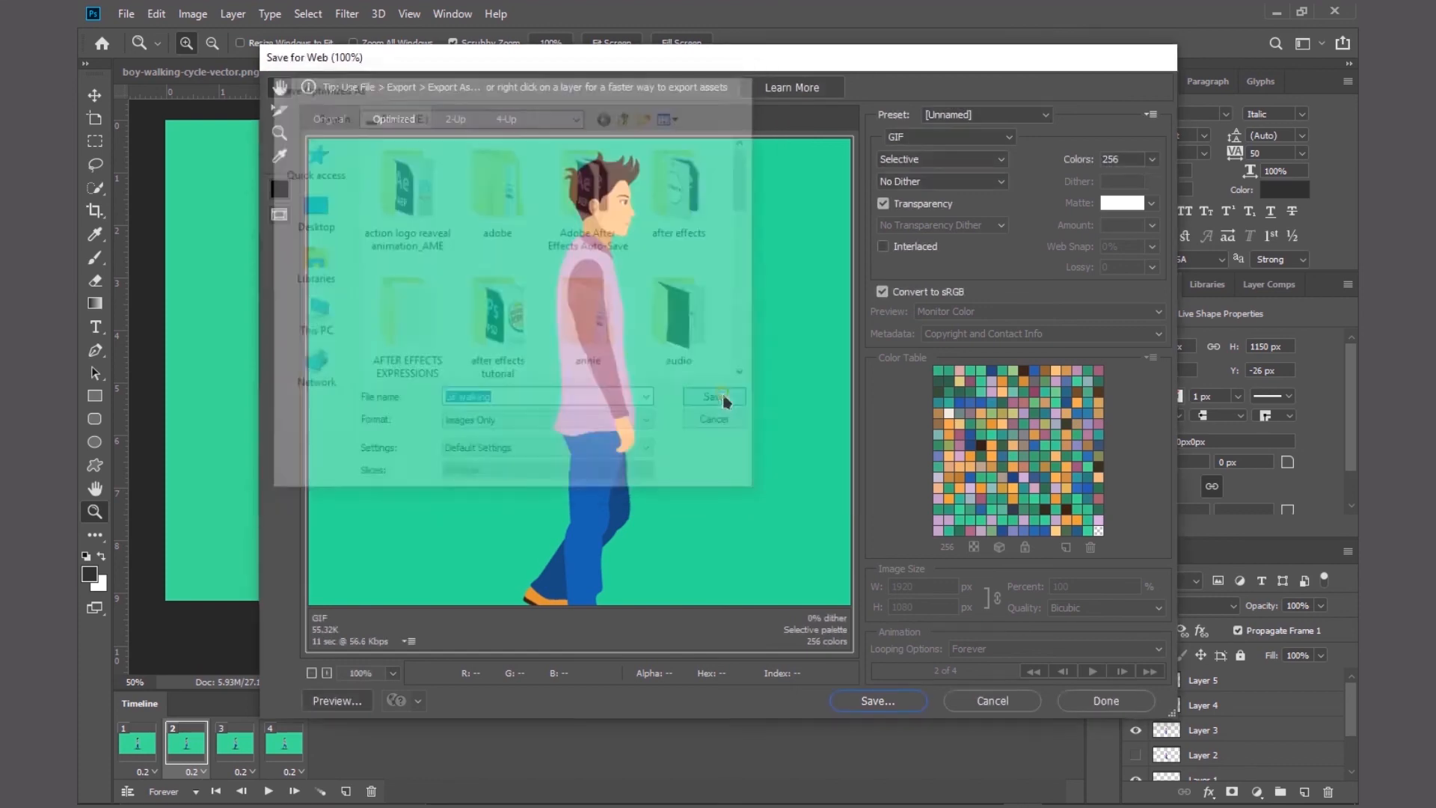